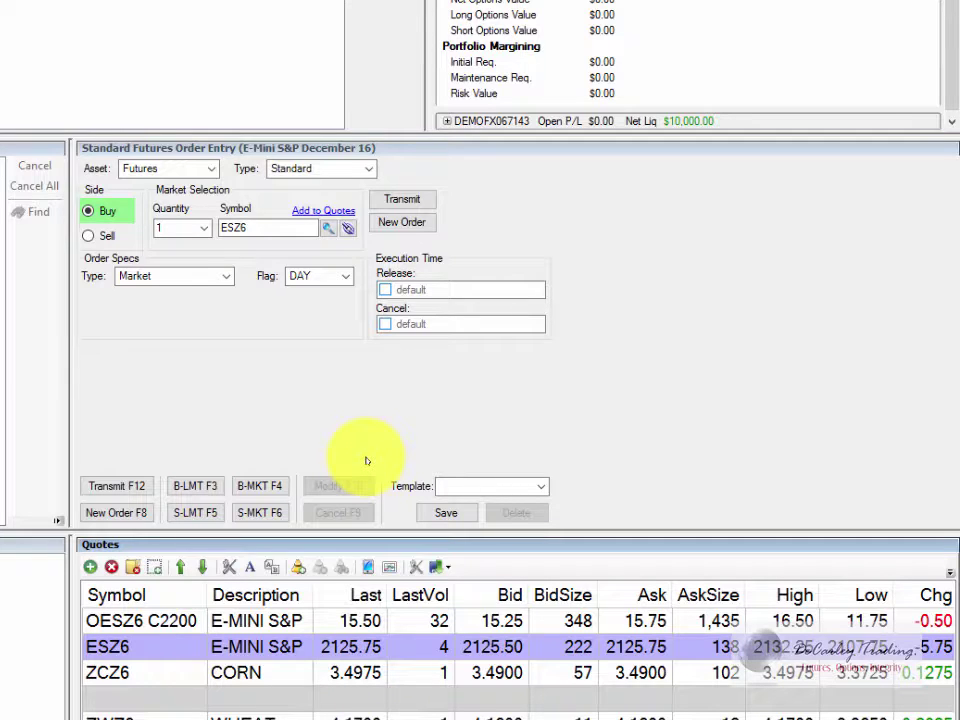
Load OESZ6 C2200, ESZ6 and finally the corn contract ZCZ6 from the quotes into the order ticket.
key(Up)
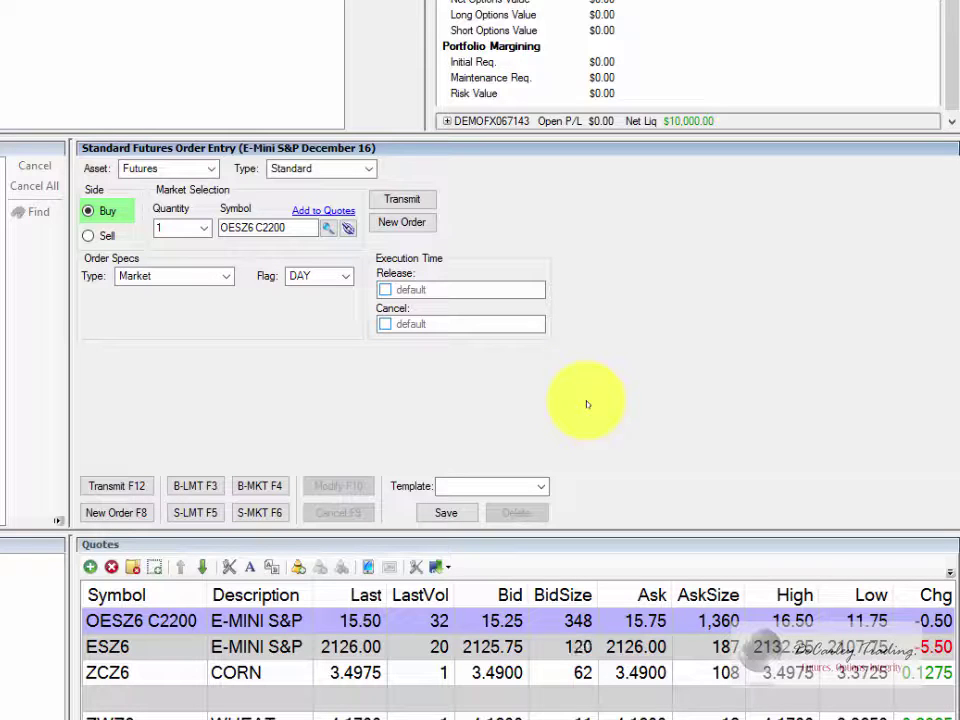
click(166, 621)
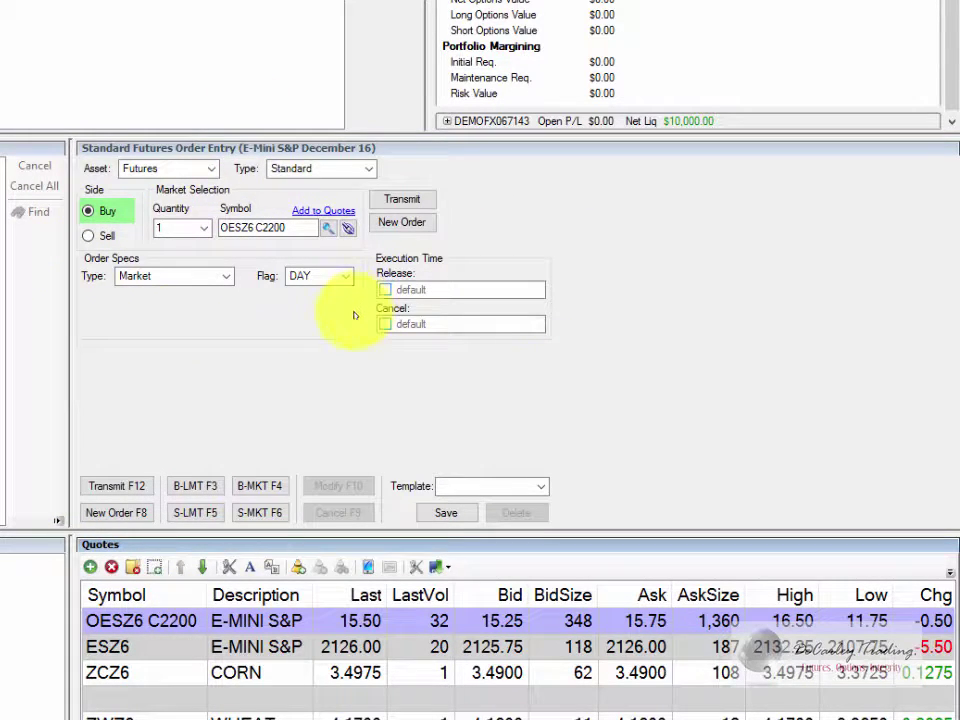
click(140, 646)
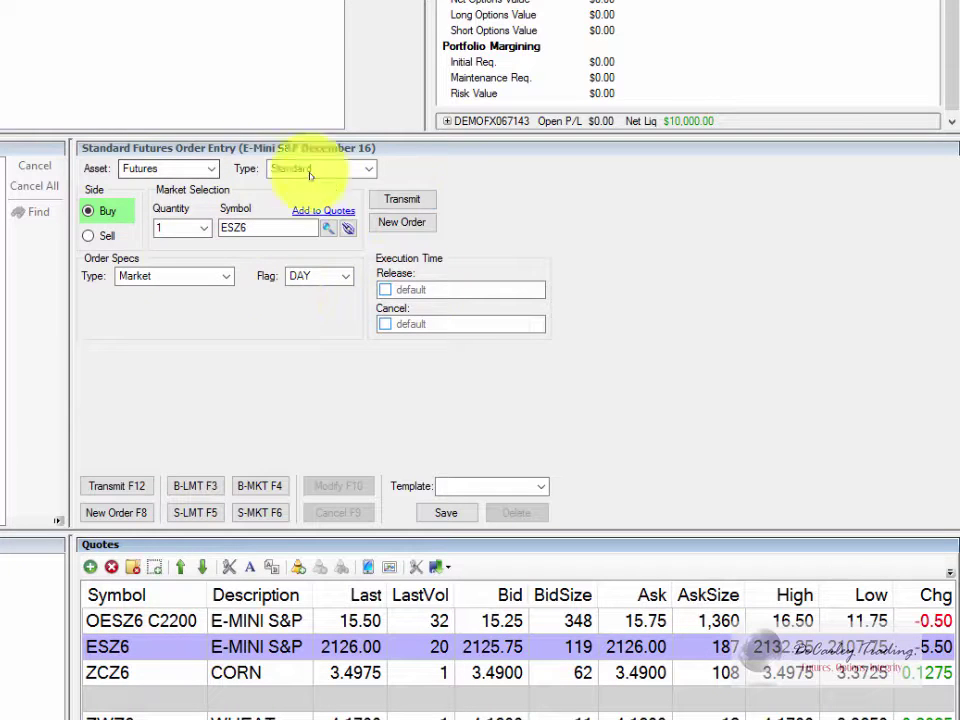
click(117, 682)
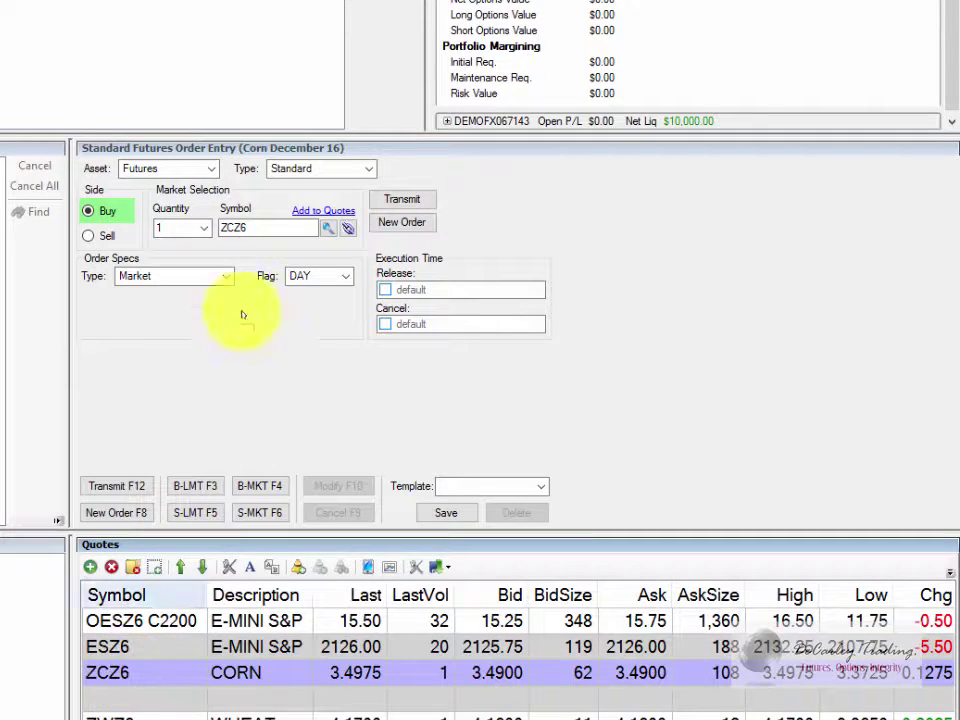
Make the ZCZ6 corn order a sell order with a quantity of 100.
click(100, 237)
click(203, 230)
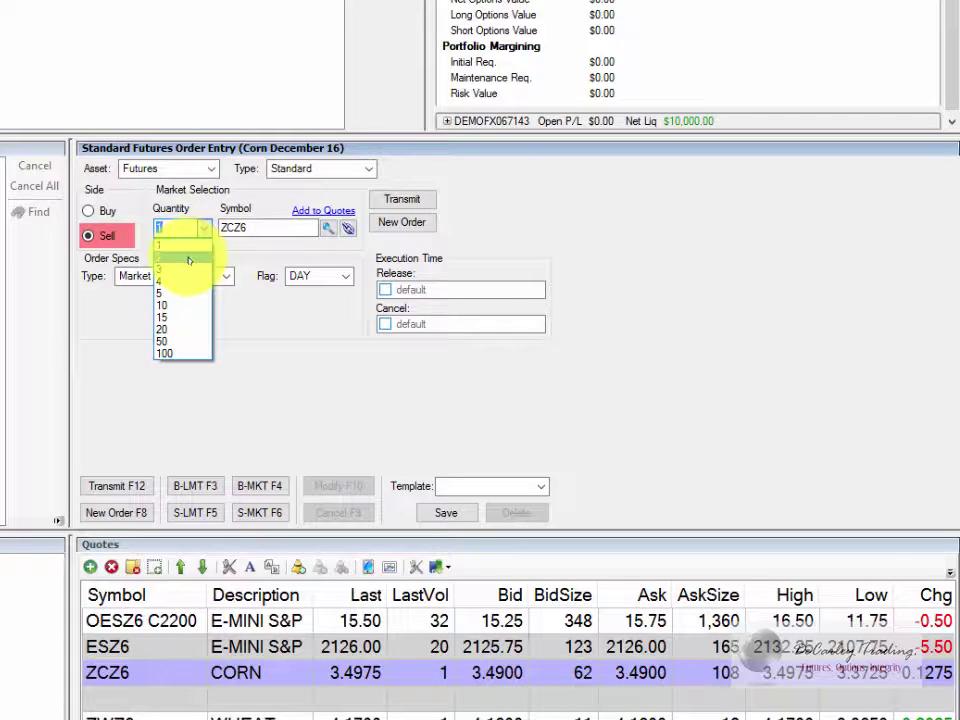
click(189, 262)
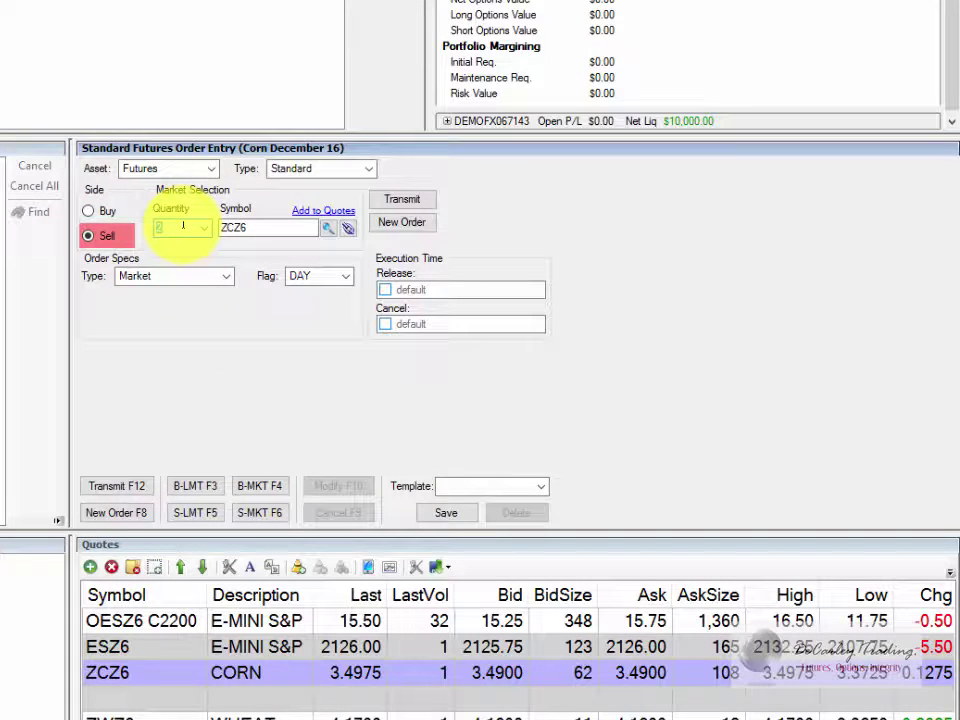
text(100)
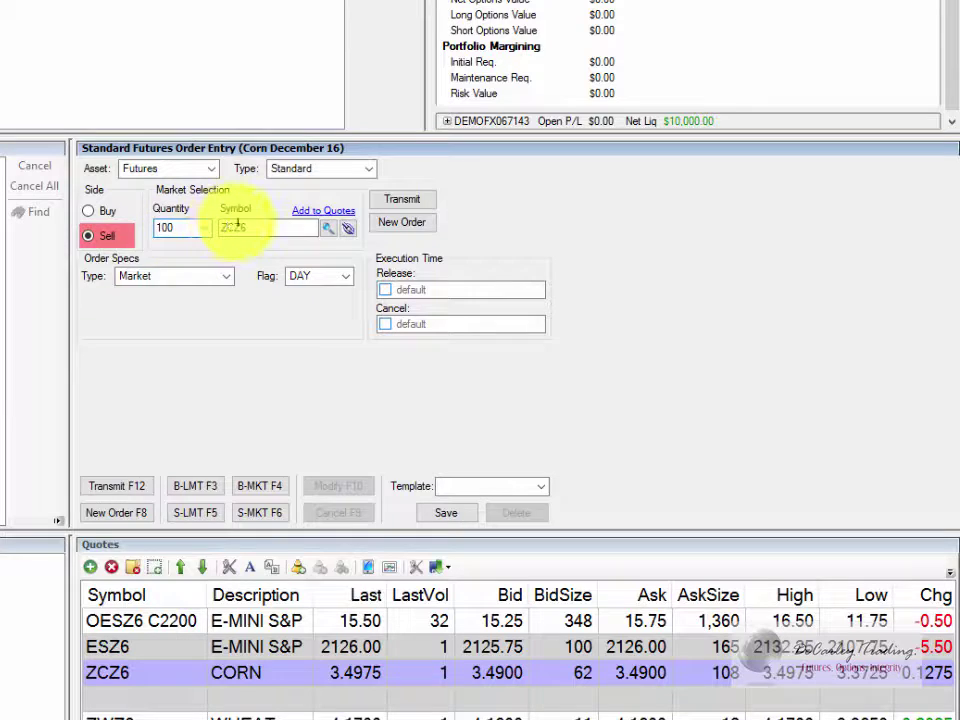
Review the available order types and time flags for the corn order, keeping Market and DAY.
click(226, 279)
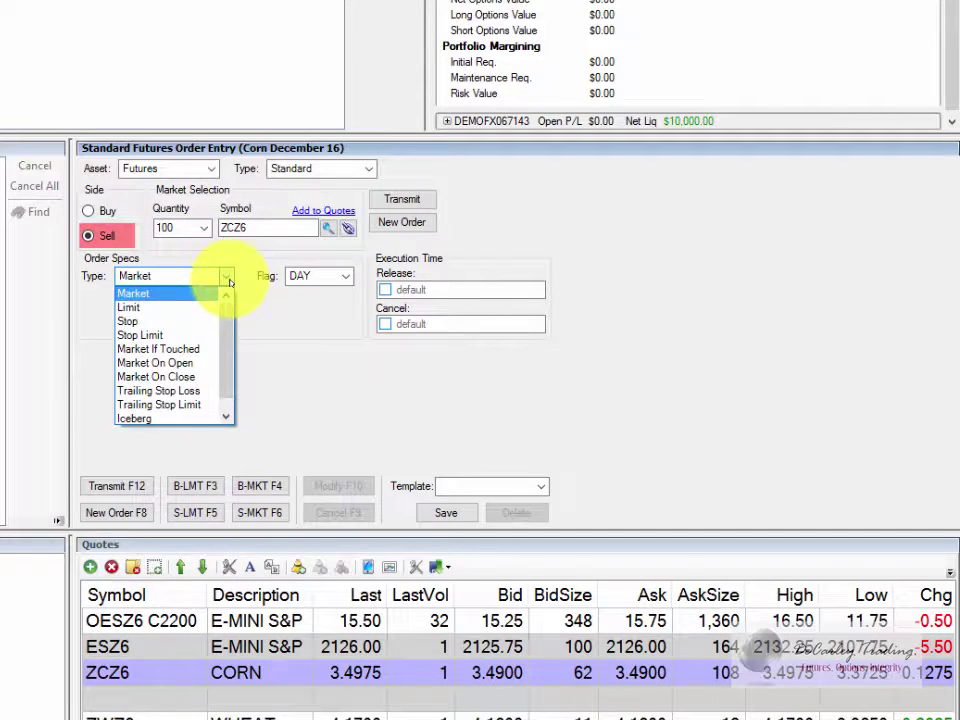
click(300, 285)
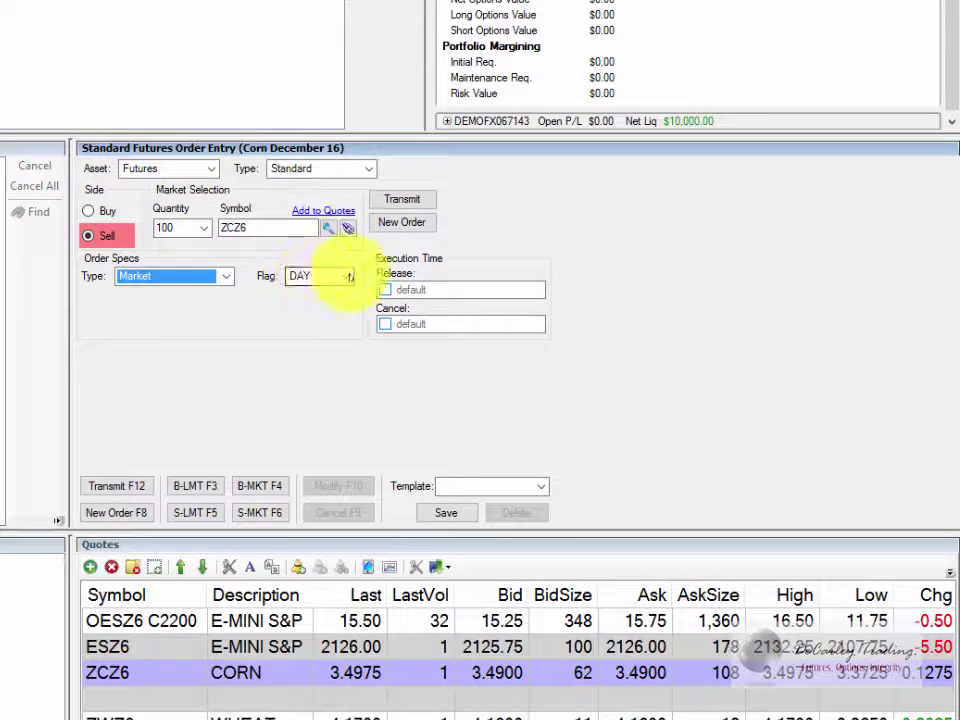
click(349, 276)
click(335, 275)
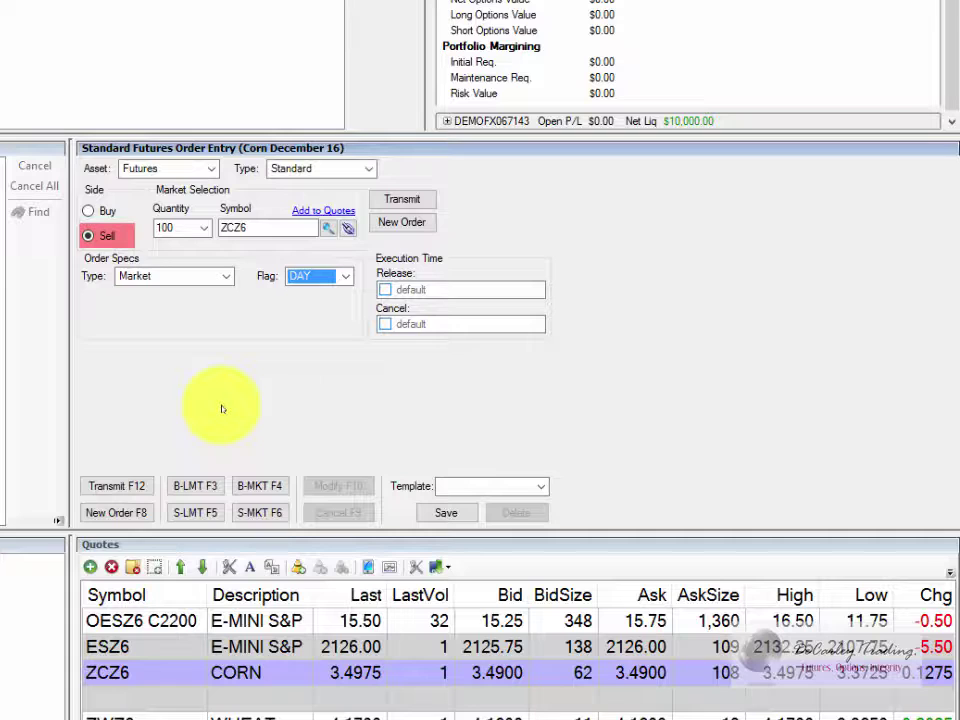
click(420, 201)
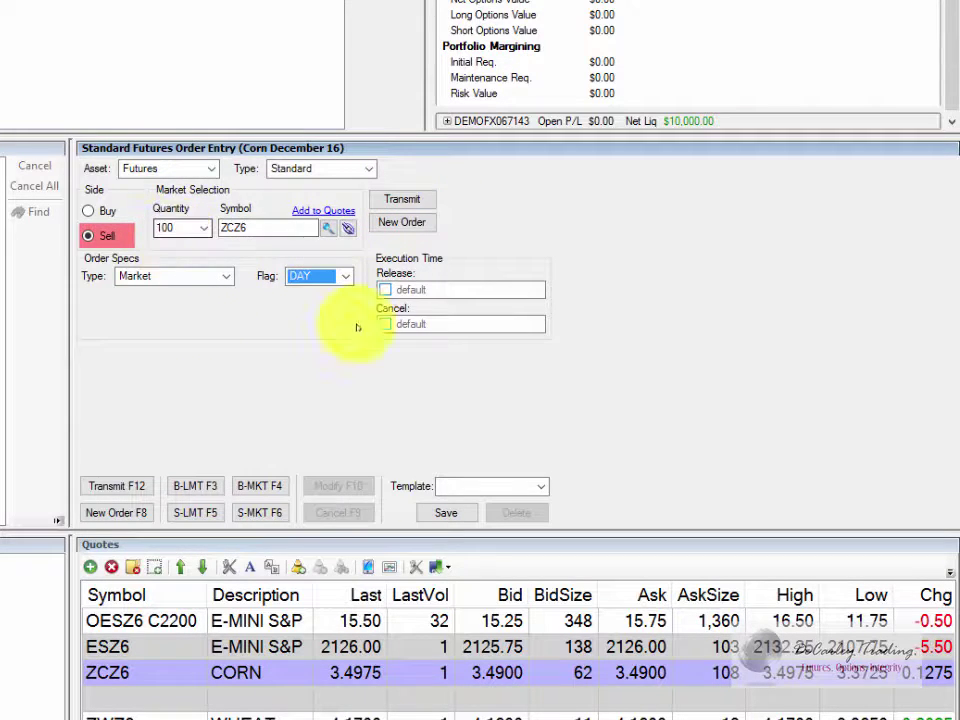
Start a new buy order for one ESZ6 contract as a limit order at 2125.00.
click(401, 222)
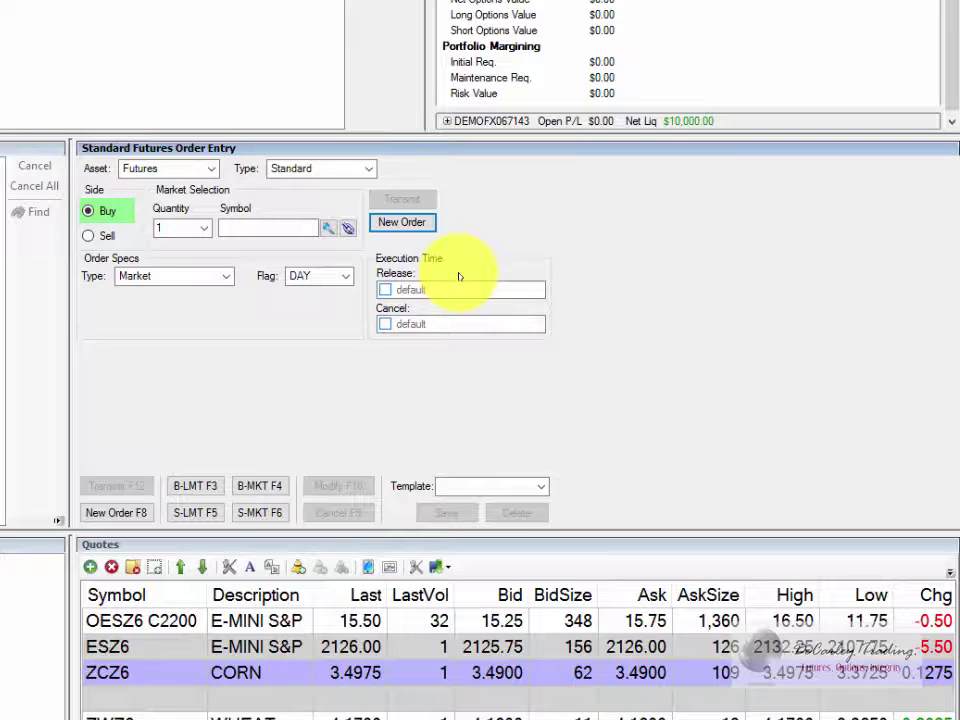
click(255, 227)
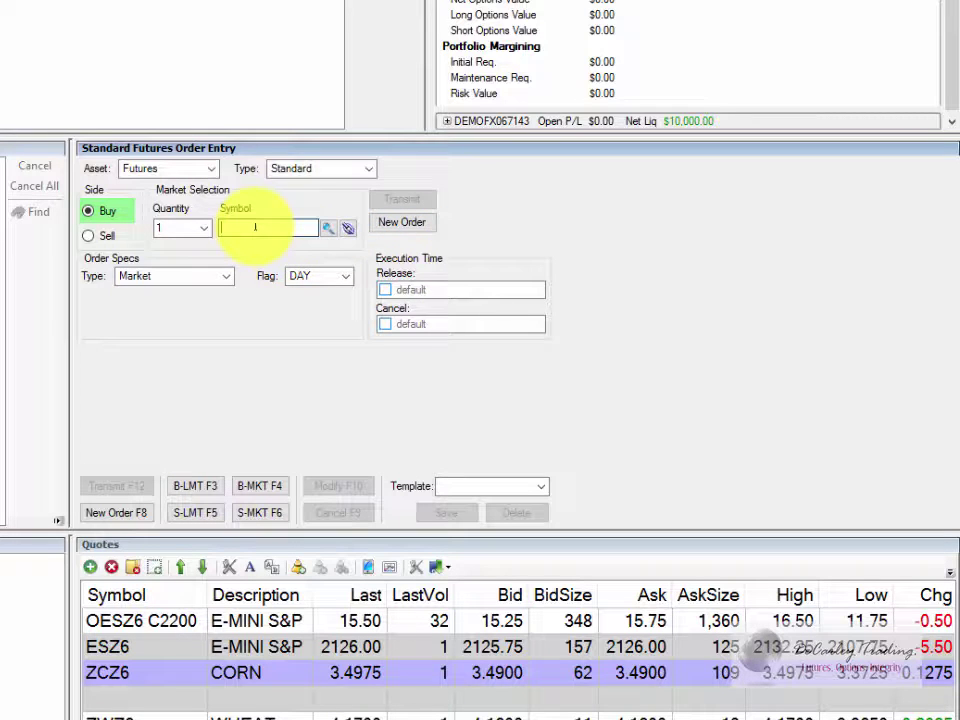
text(ES)
key(Return)
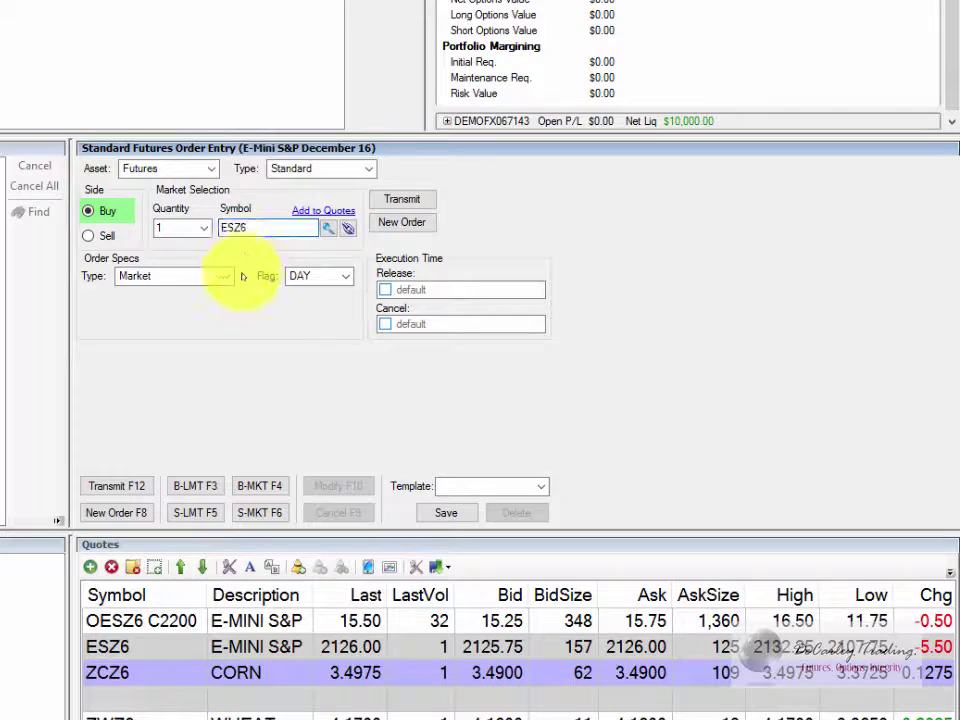
click(226, 276)
click(232, 306)
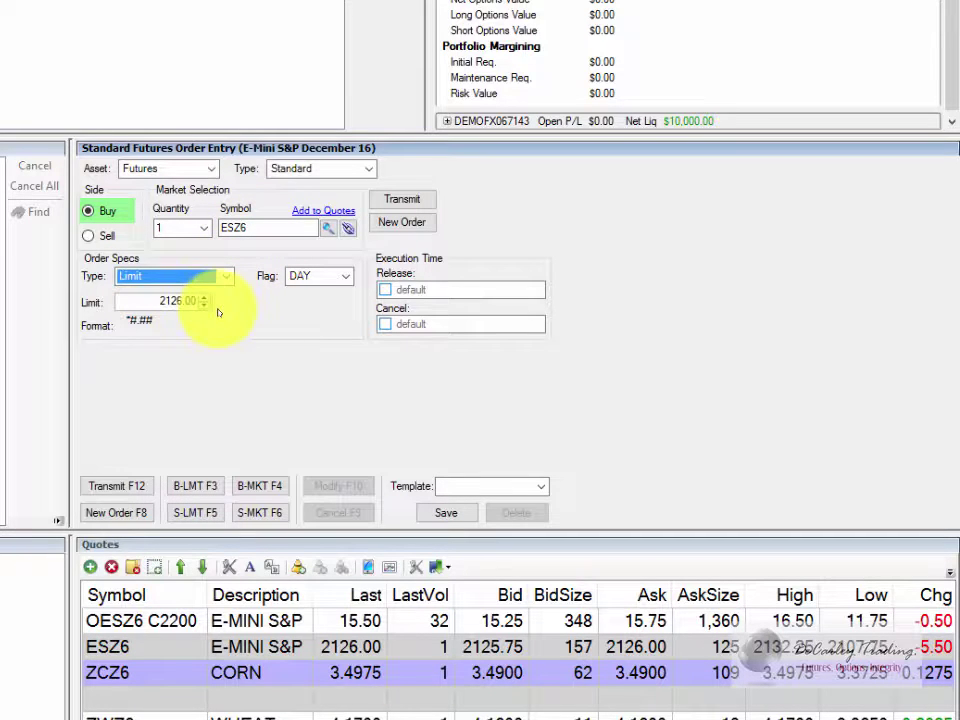
click(205, 305)
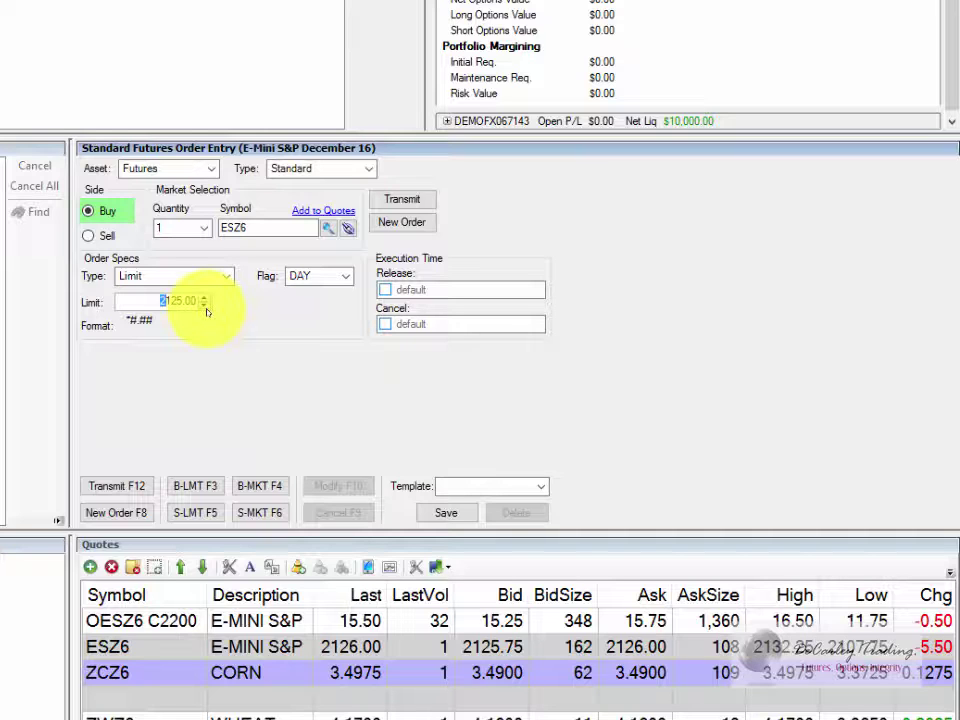
Schedule the ESZ6 order's release for 1:50:55 PM today.
click(385, 289)
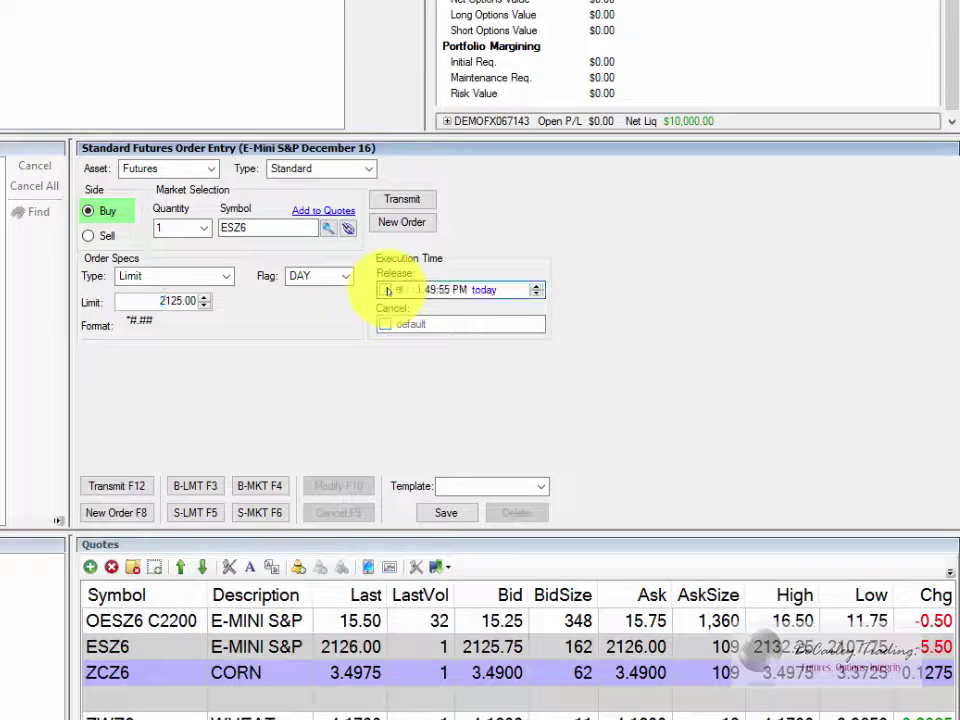
click(430, 289)
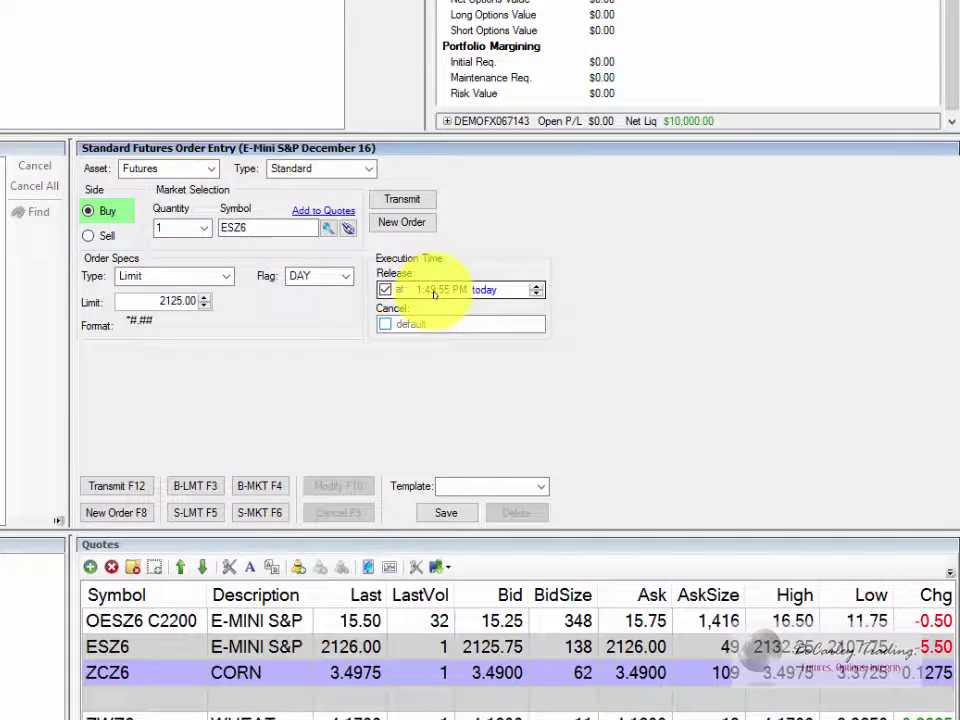
click(535, 288)
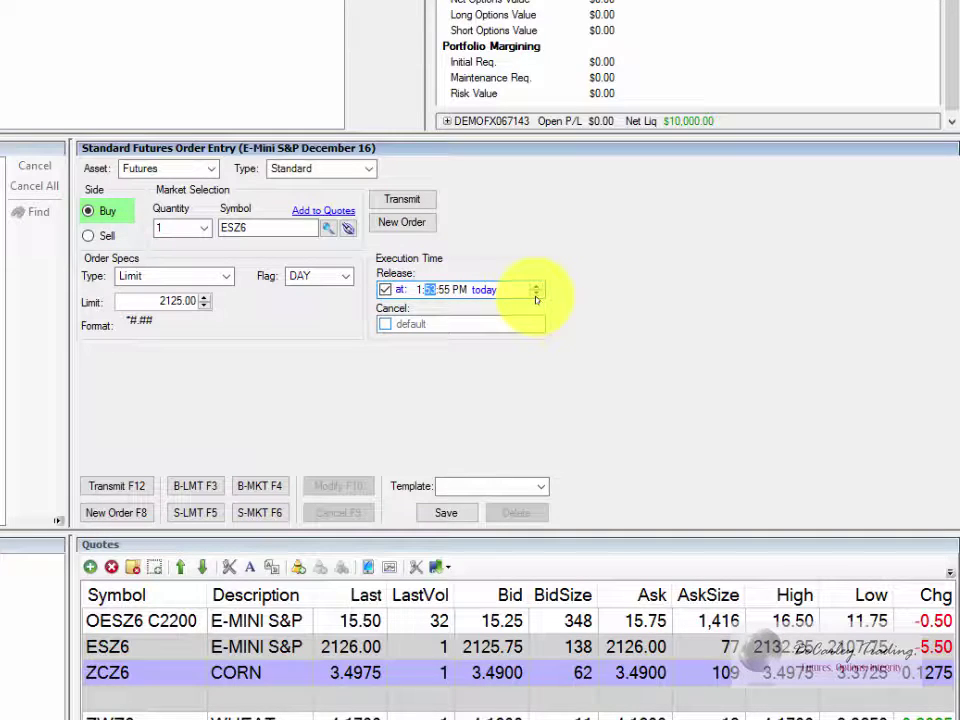
click(442, 290)
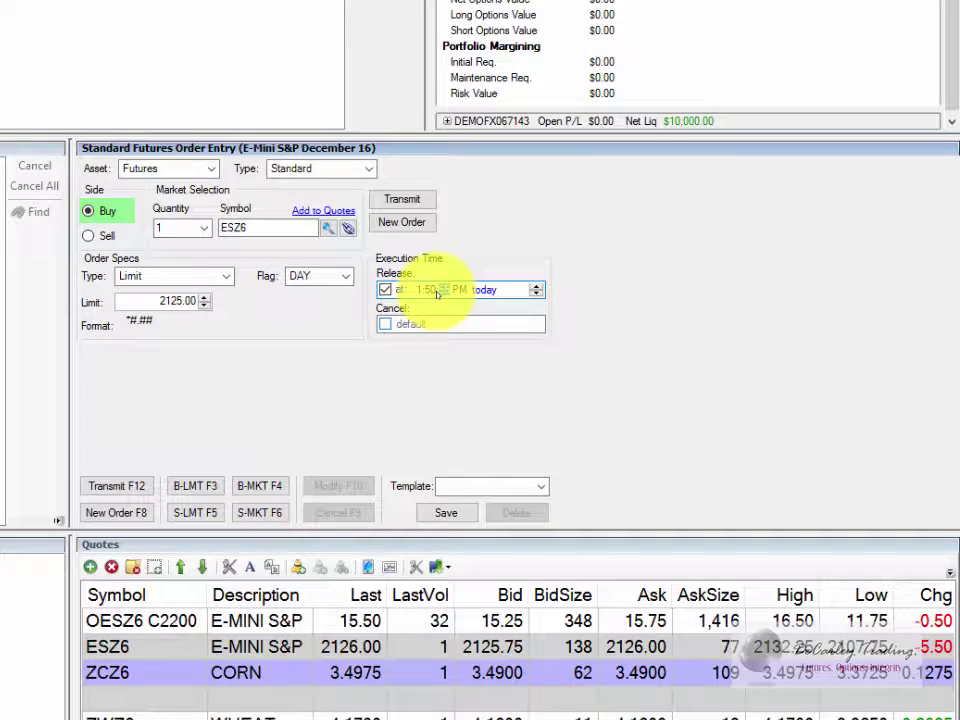
Enable the order's cancel time, then return both the release and cancel times to default.
click(384, 324)
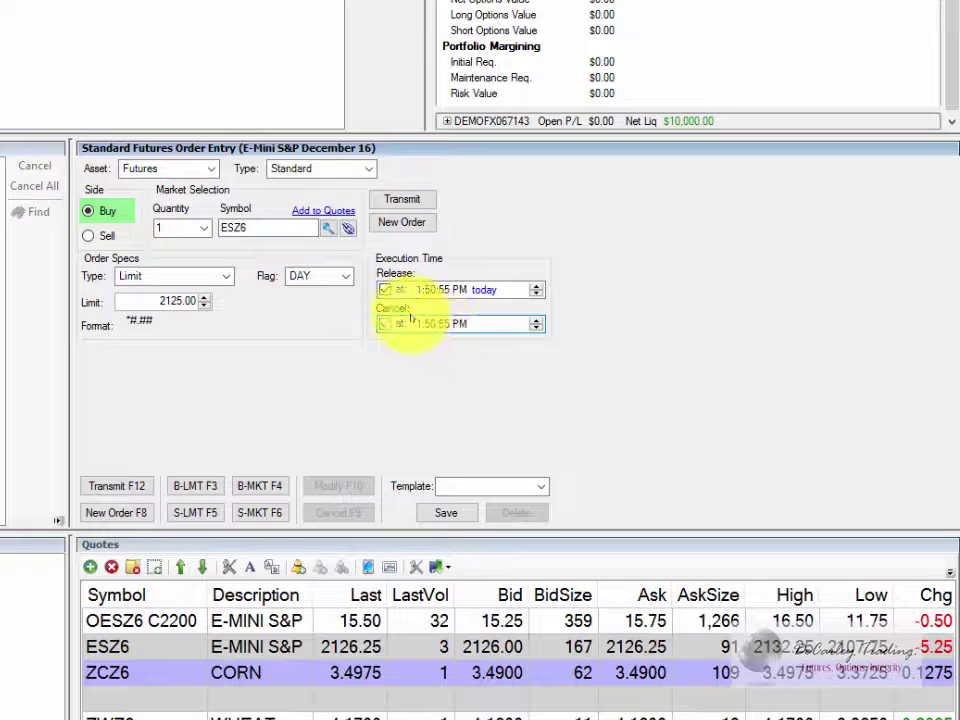
click(385, 289)
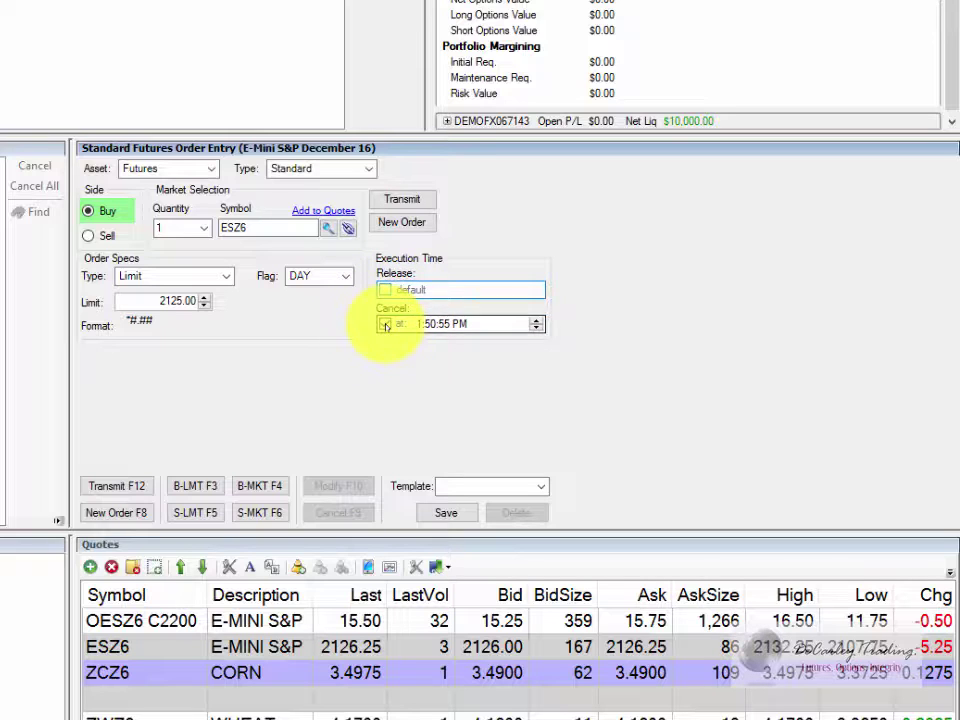
click(385, 324)
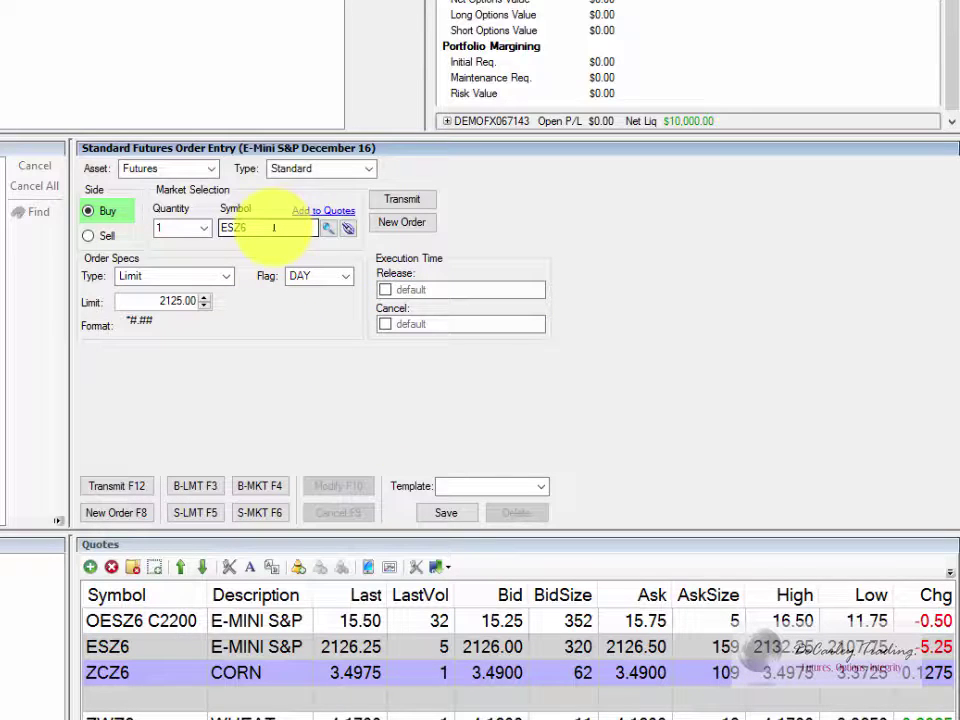
Clear ESZ6 from the order ticket, look up symbols matching "gold", and empty the symbol entry again.
key(BackSpace)
key(BackSpace)
key(BackSpace)
key(BackSpace)
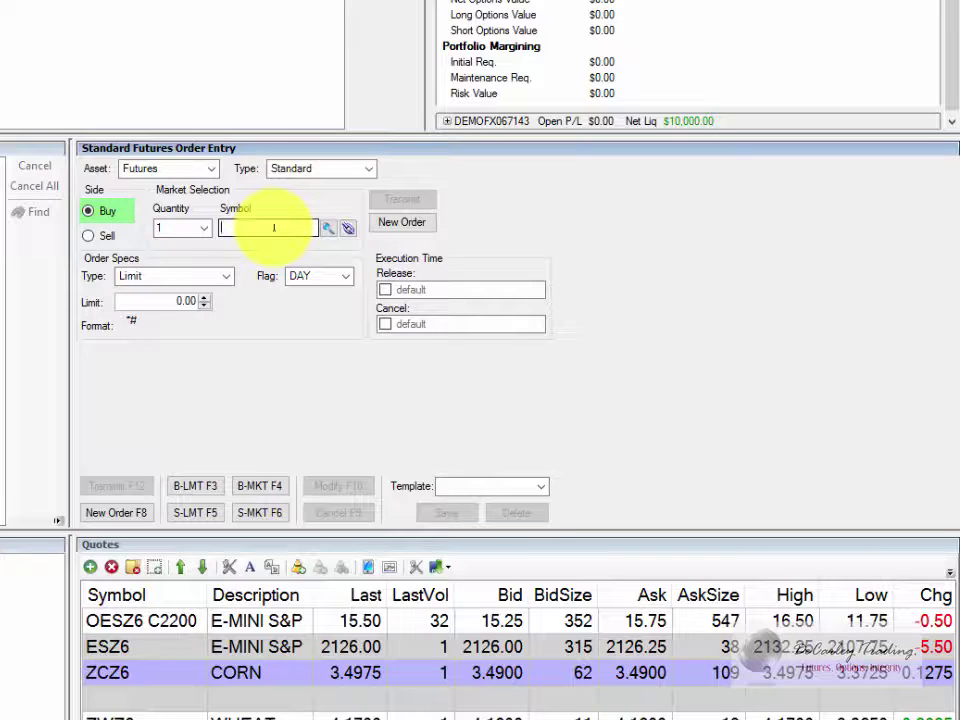
text(gold)
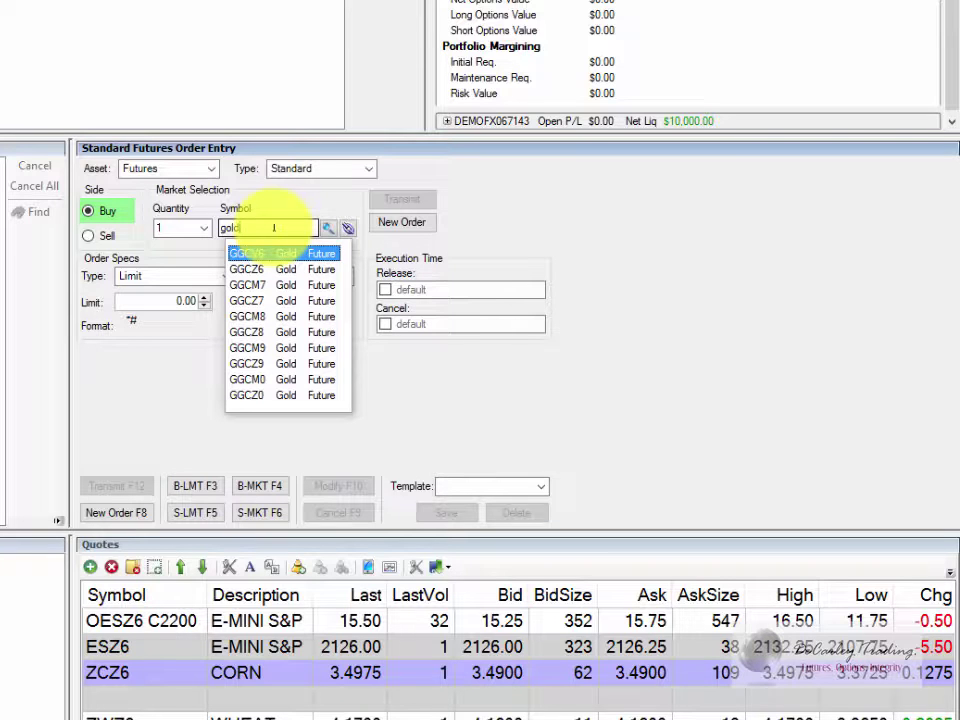
key(BackSpace)
key(BackSpace)
key(BackSpace)
key(BackSpace)
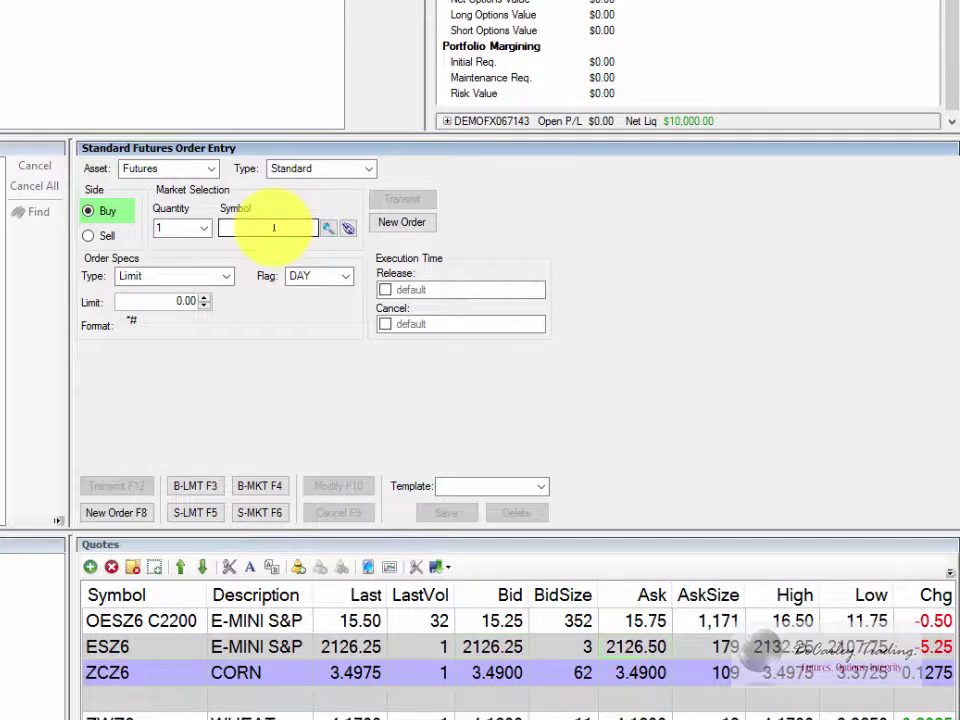
Load the OESZ6 C2200 option from the quotes into the order ticket.
click(168, 622)
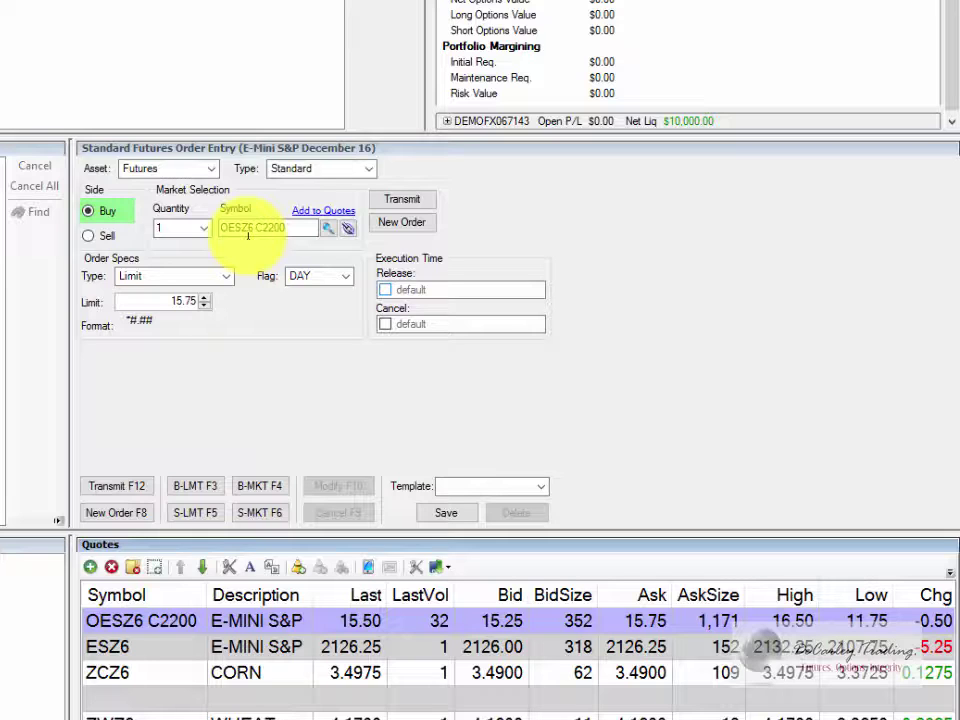
click(255, 227)
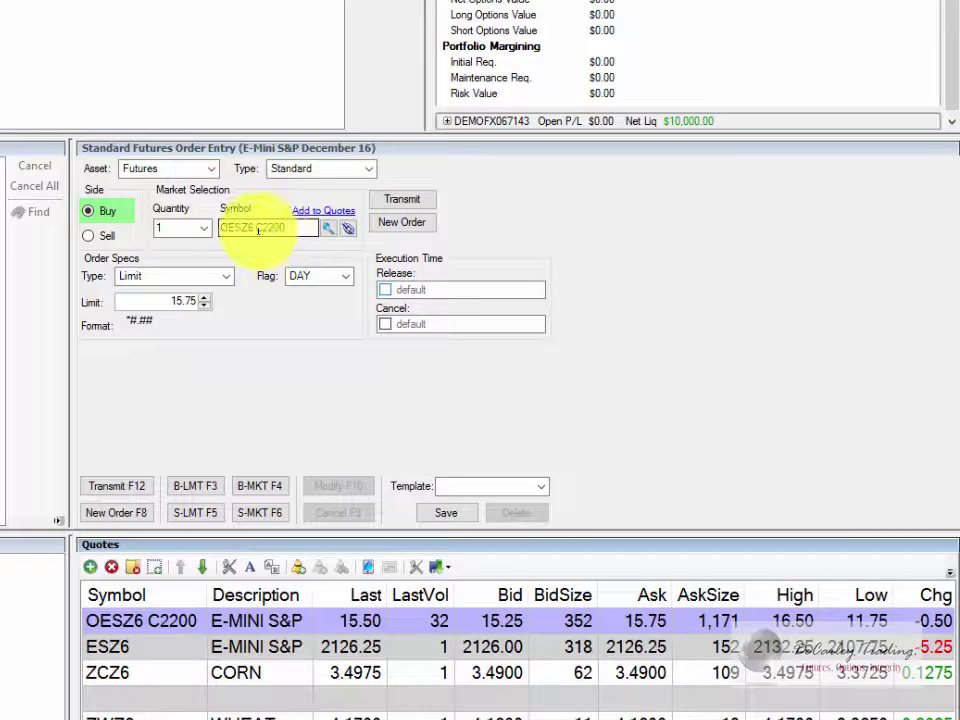
click(283, 225)
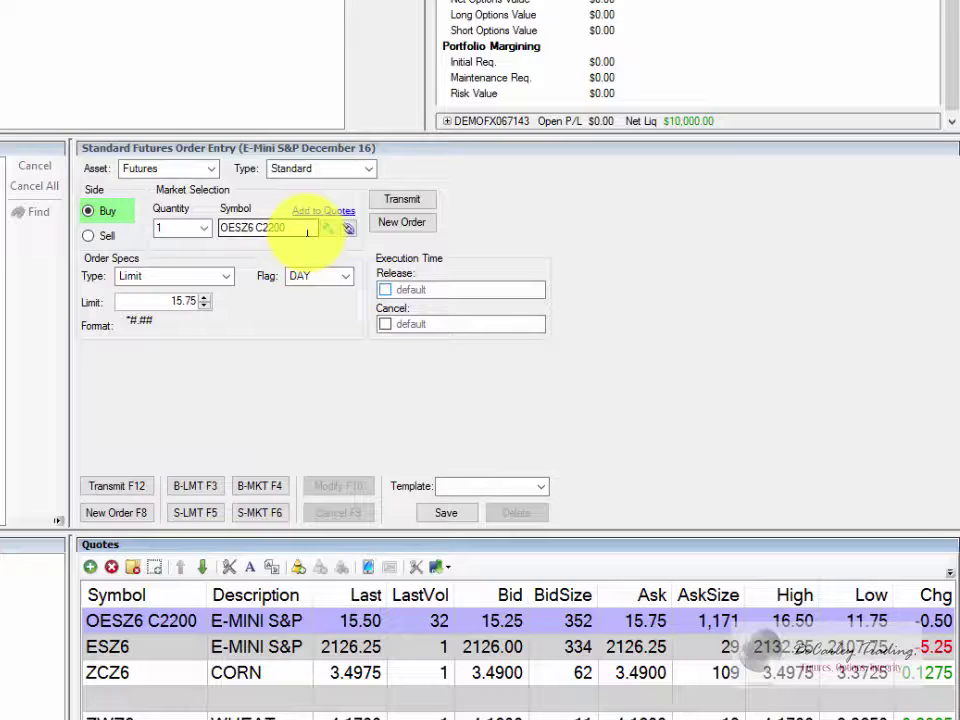
Replace the option symbol in the order ticket with the E-Mini S&P future ESZ6.
drag(307, 230, 250, 218)
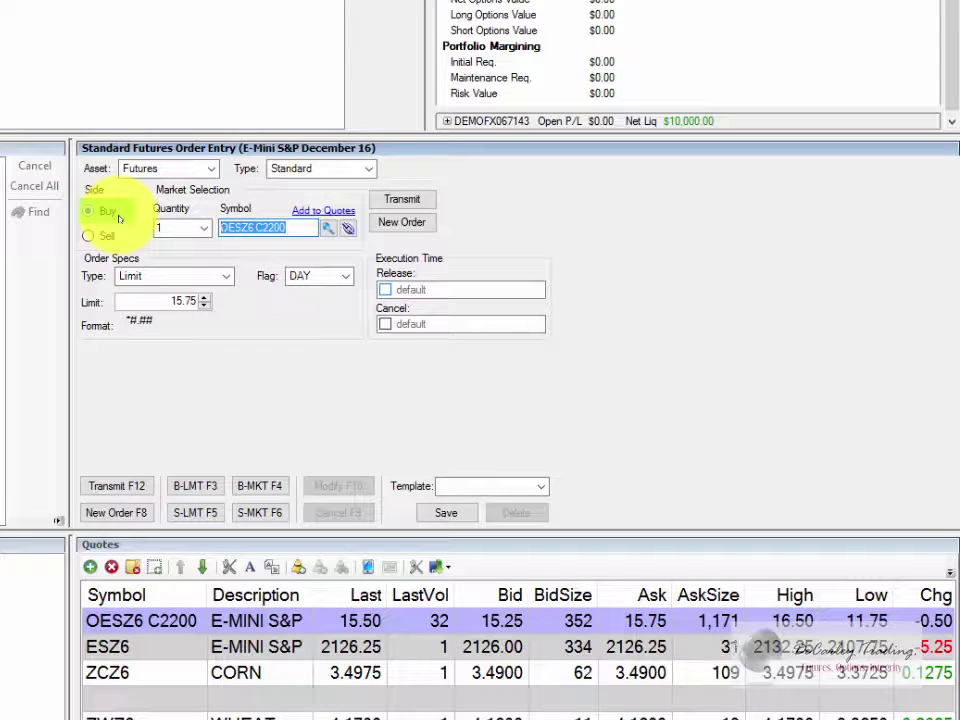
key(Delete)
text(es)
key(Return)
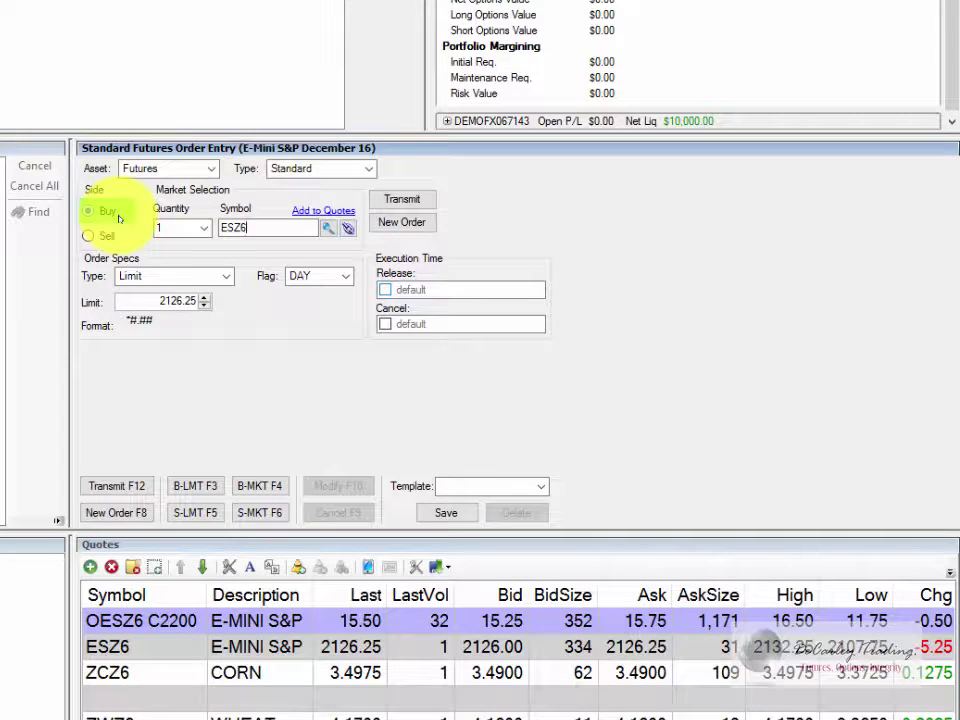
View the ESZ6 options chain by bringing its window fully into view, then close it.
click(116, 214)
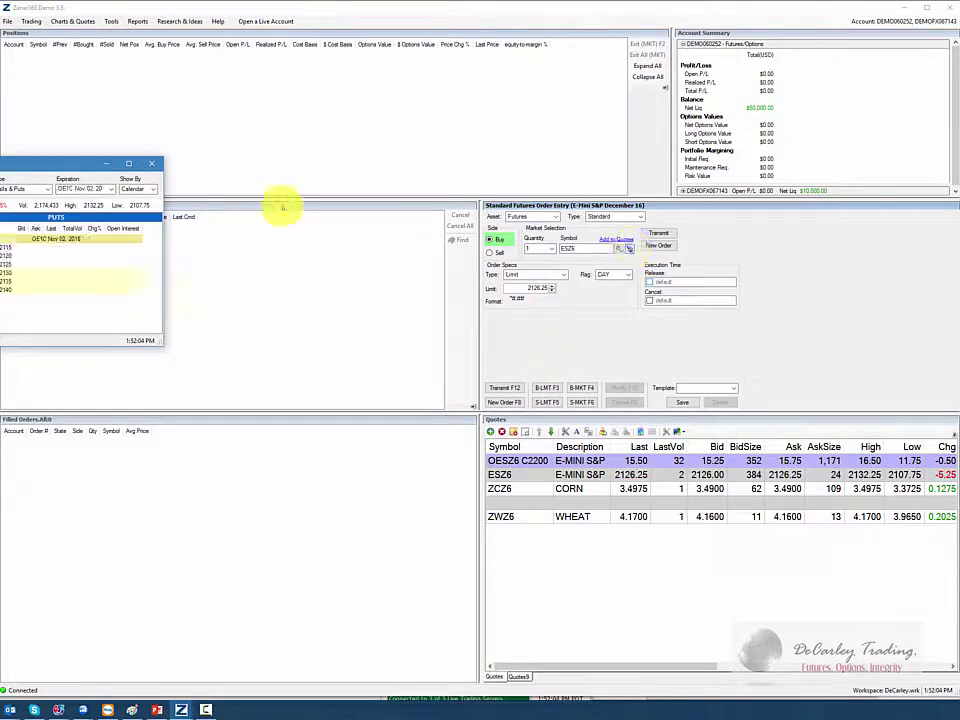
drag(10, 163, 525, 199)
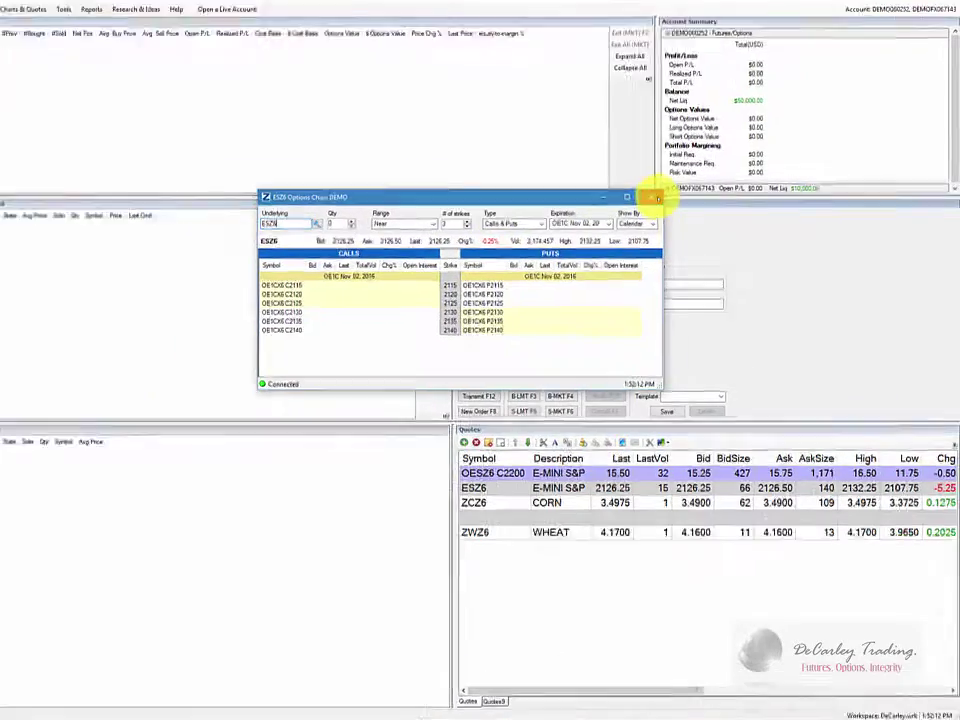
click(654, 197)
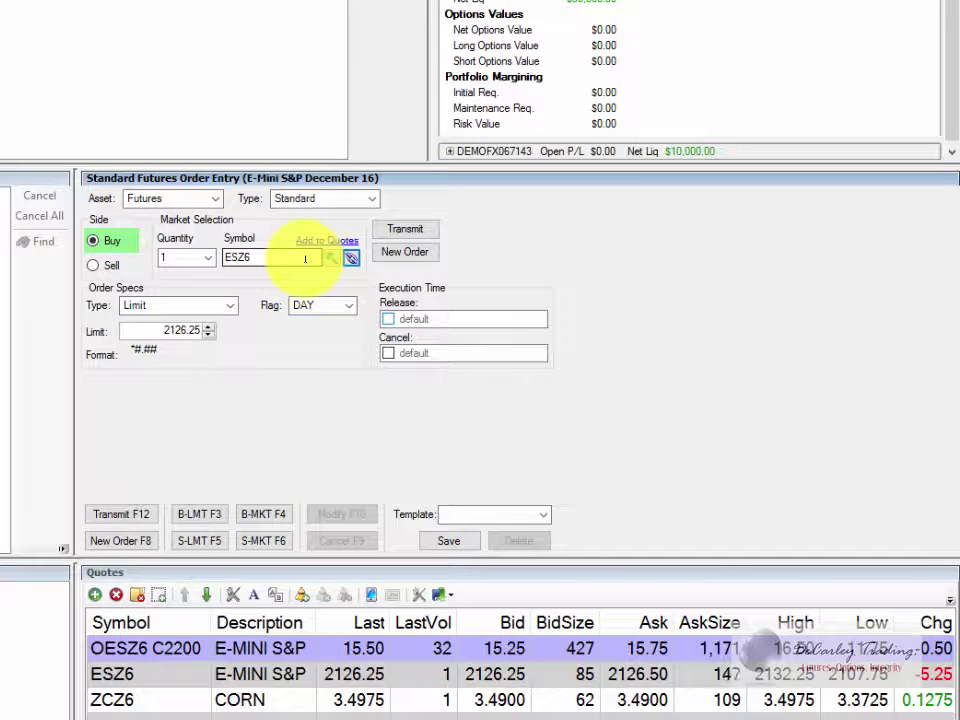
Put the quoted OESZ6 C2200 call option back into the order ticket in place of ESZ6.
click(186, 651)
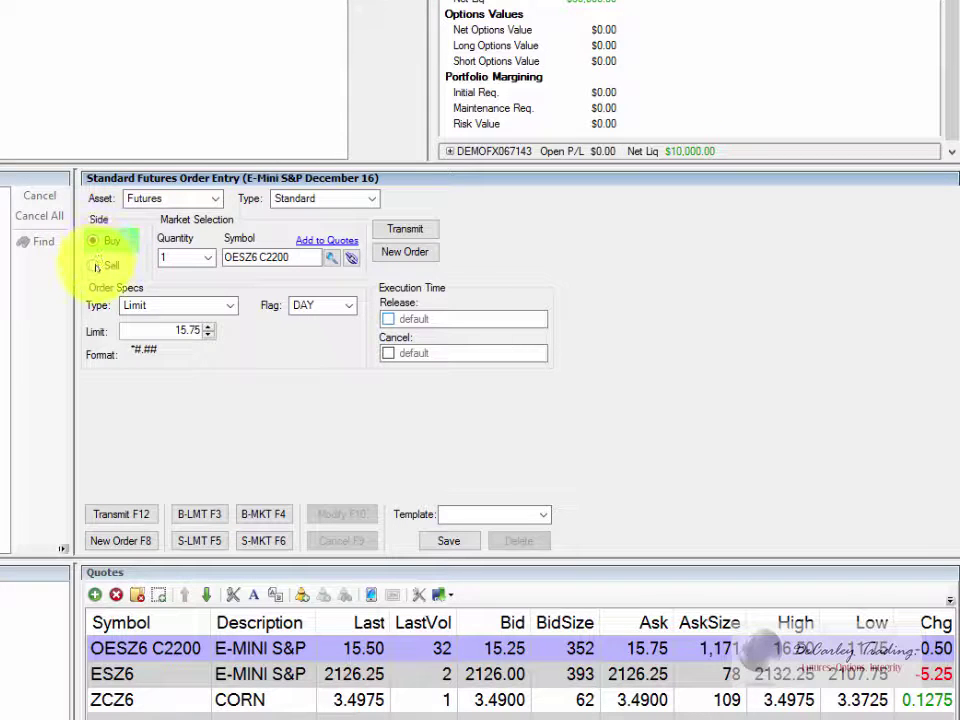
Switch the OESZ6 C2200 option order to the sell side with a limit price of 15.25.
click(95, 265)
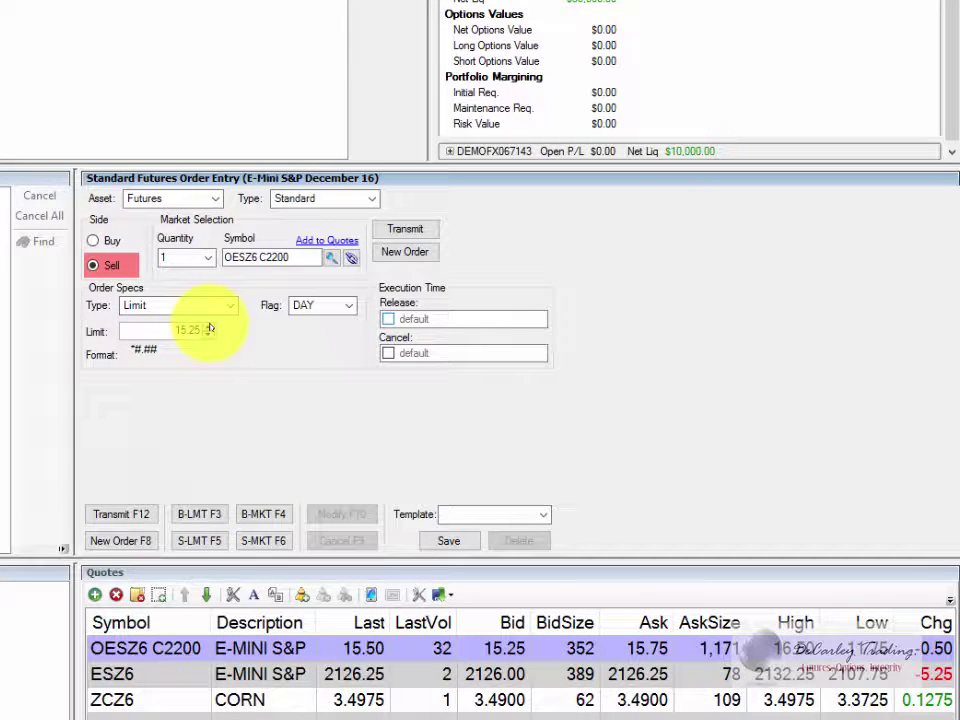
click(208, 329)
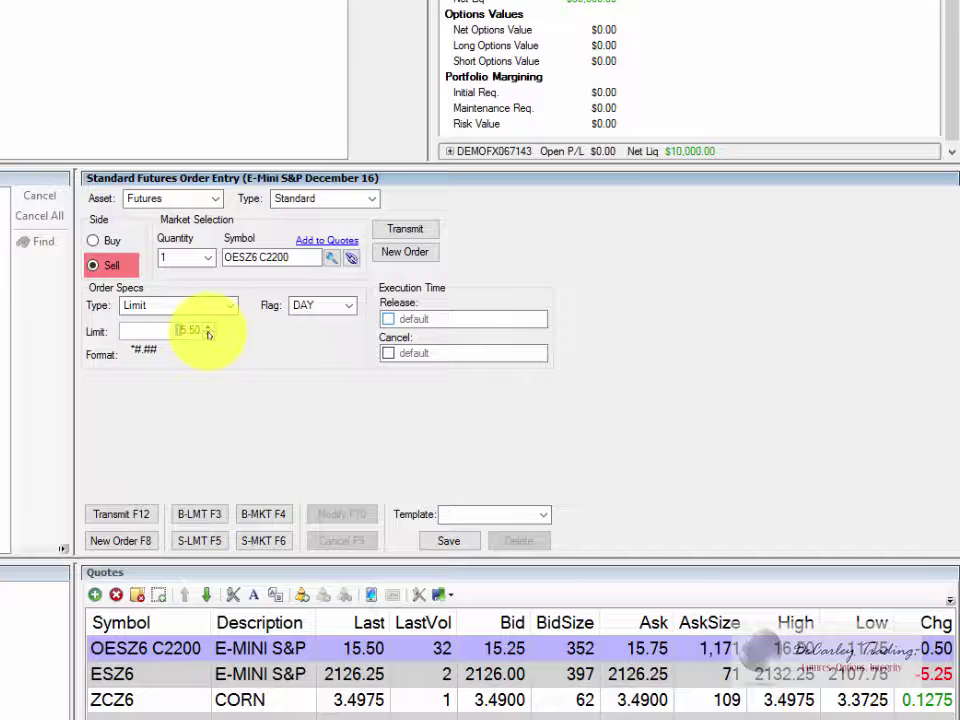
click(208, 335)
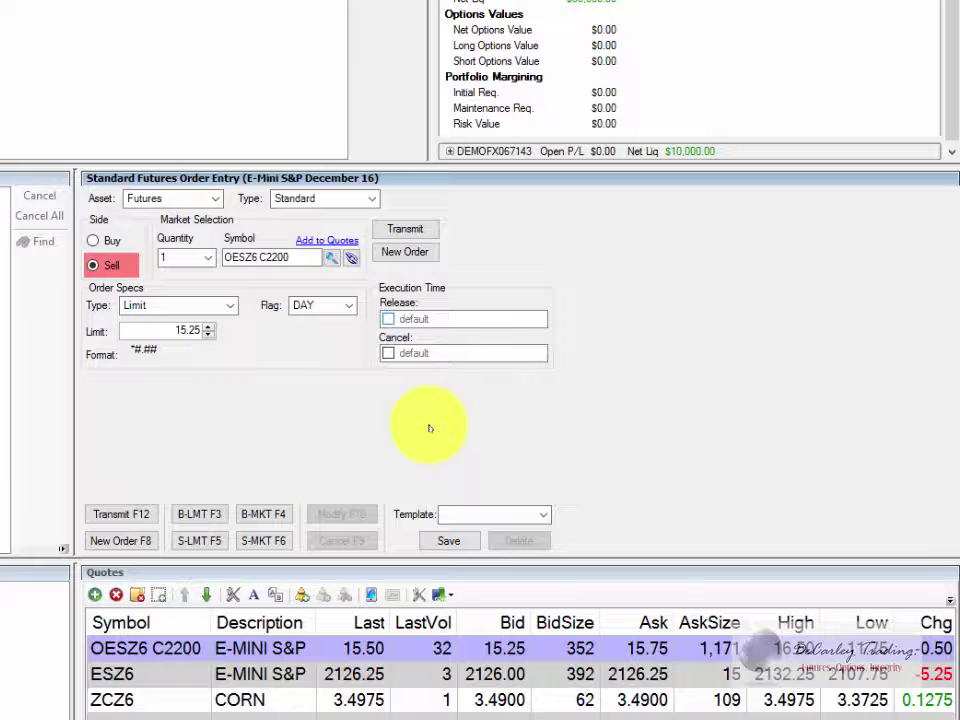
Change the order ticket's type to OSO and enter the E-Mini S&P future ESZ6 as the main symbol.
click(373, 199)
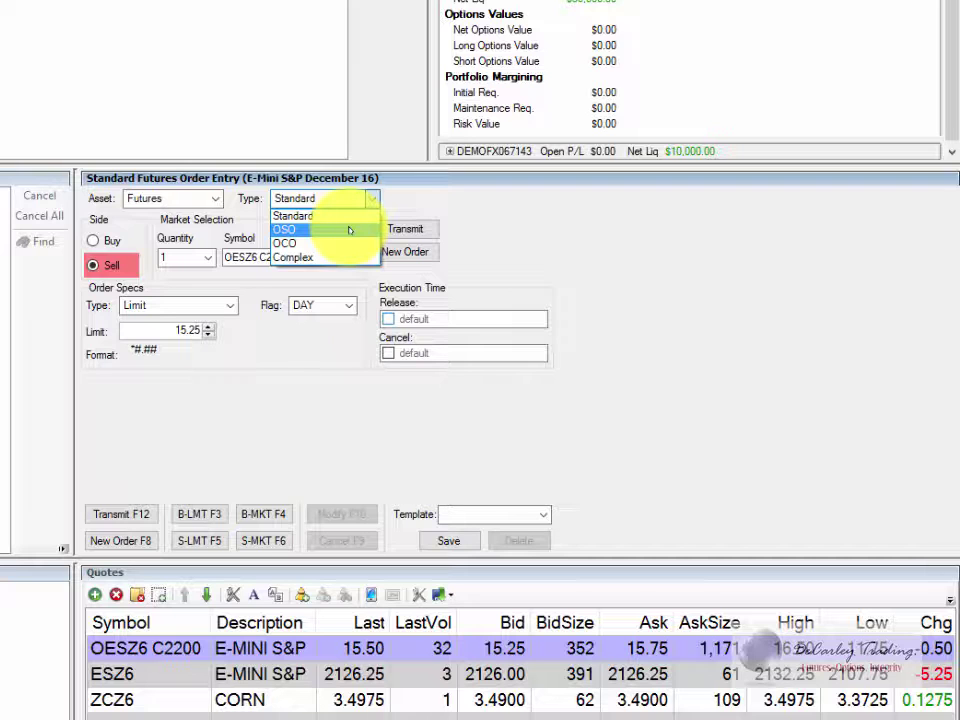
click(349, 231)
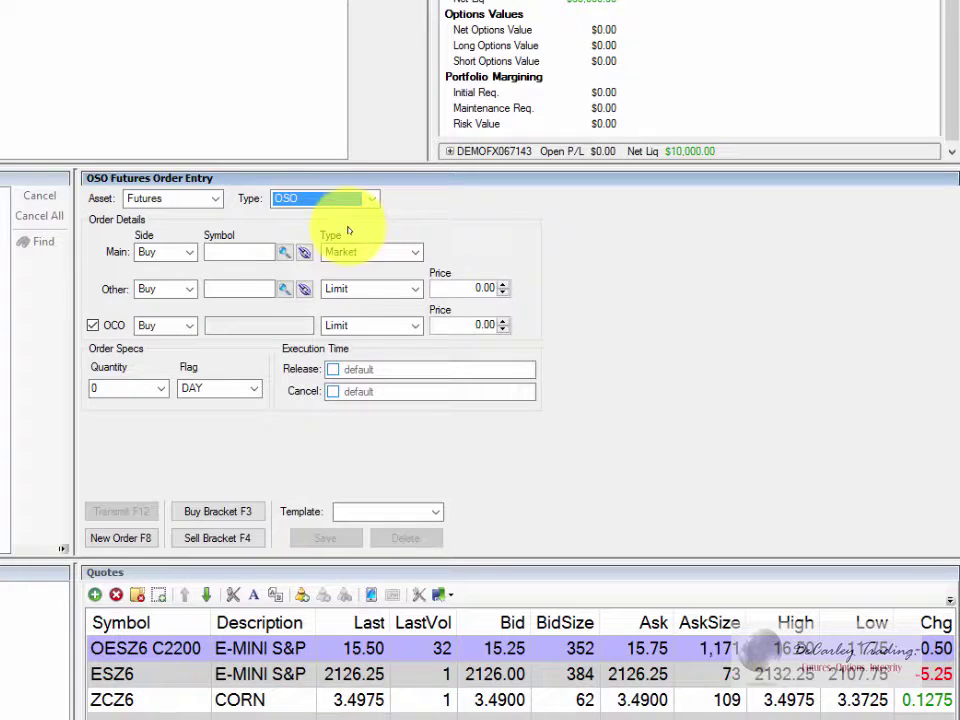
click(253, 251)
text(es)
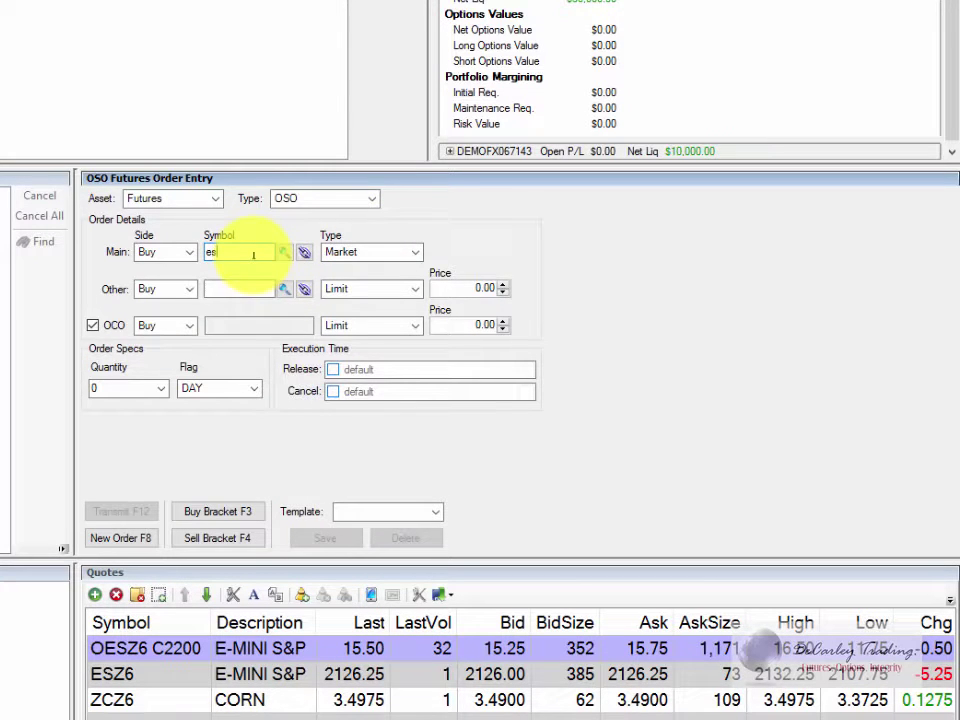
click(253, 274)
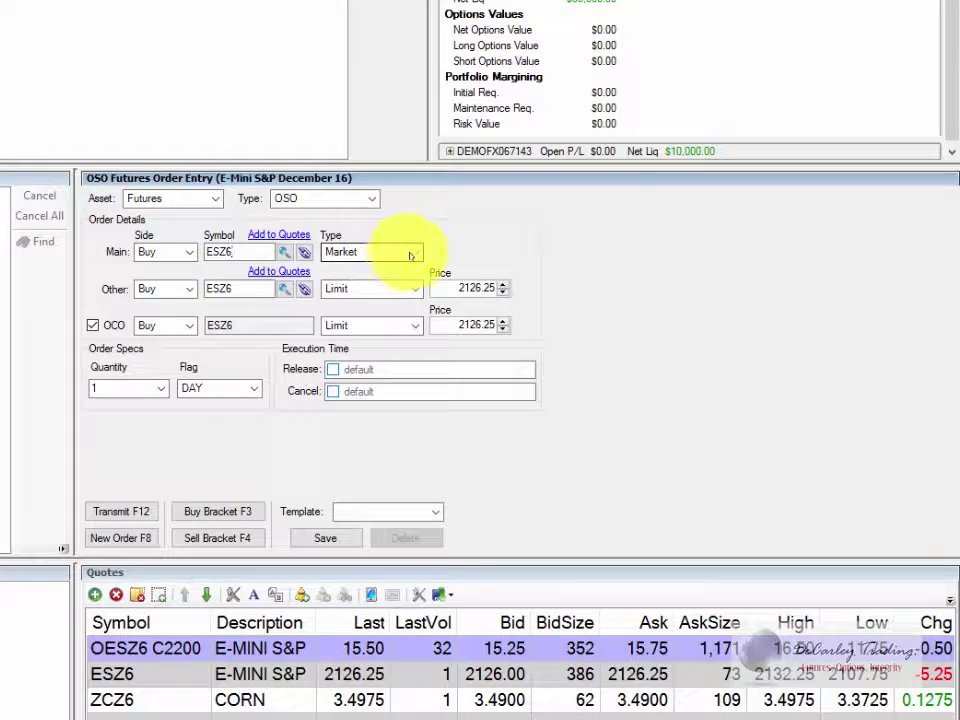
Make the main buy order a limit order at a price of 2125.00.
click(410, 252)
click(392, 282)
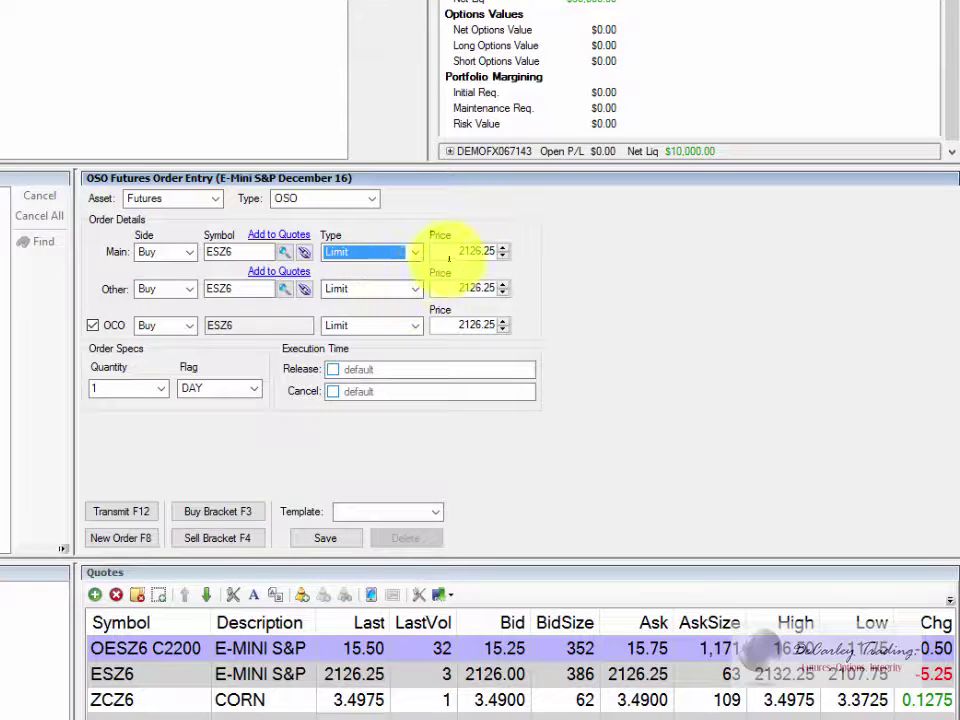
click(503, 256)
click(503, 256)
click(503, 256)
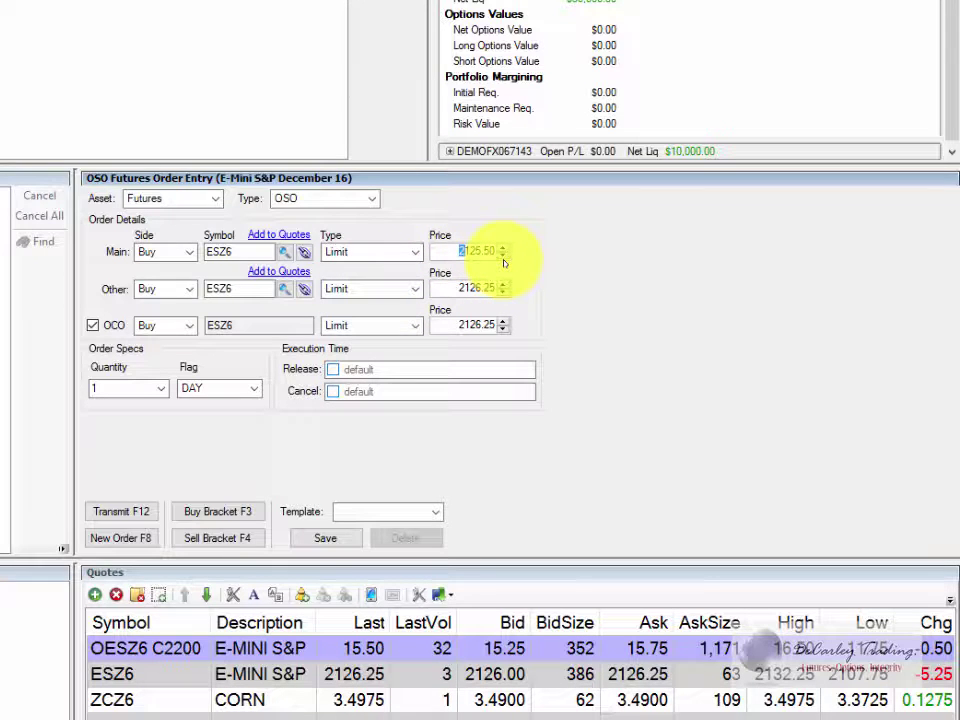
click(503, 256)
click(503, 256)
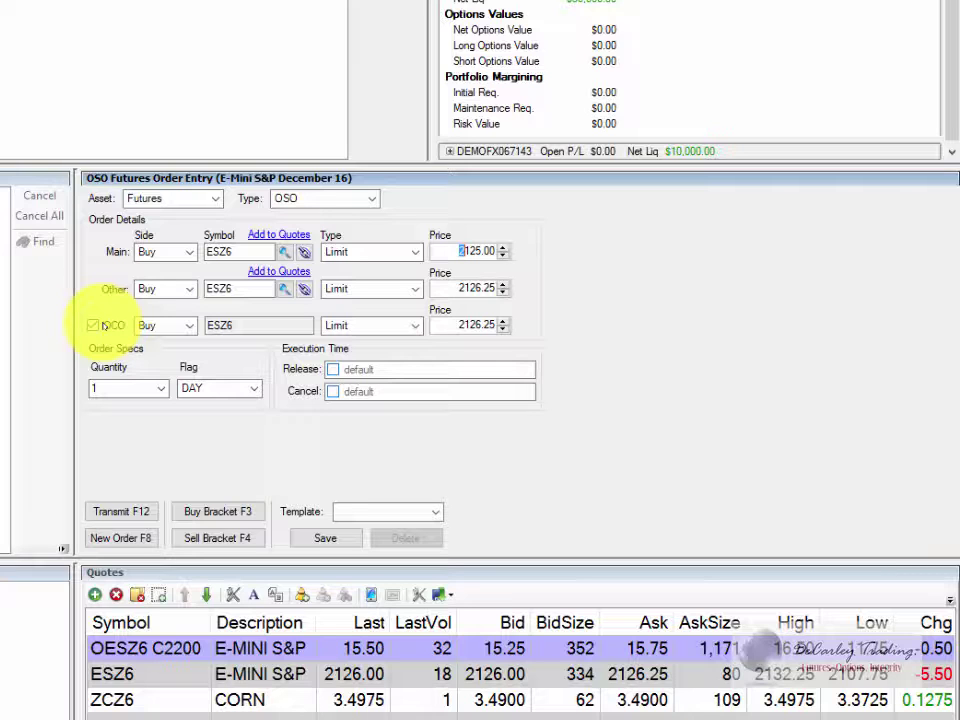
Keep the OCO leg enabled and set the other order to sell ESZ6 at a limit price of 2128.00.
click(93, 325)
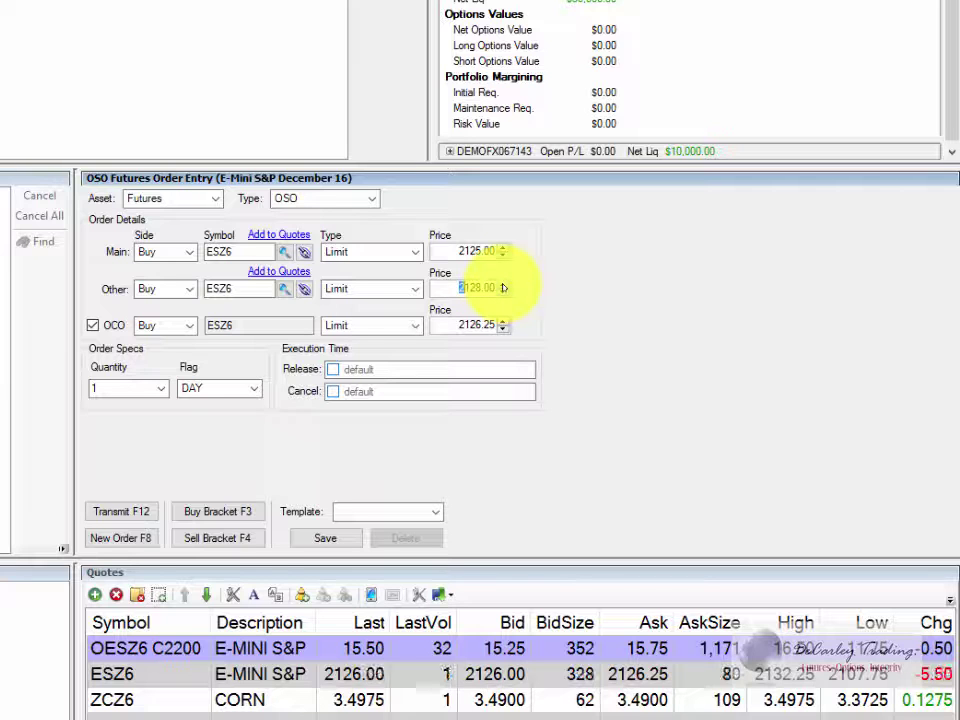
click(189, 289)
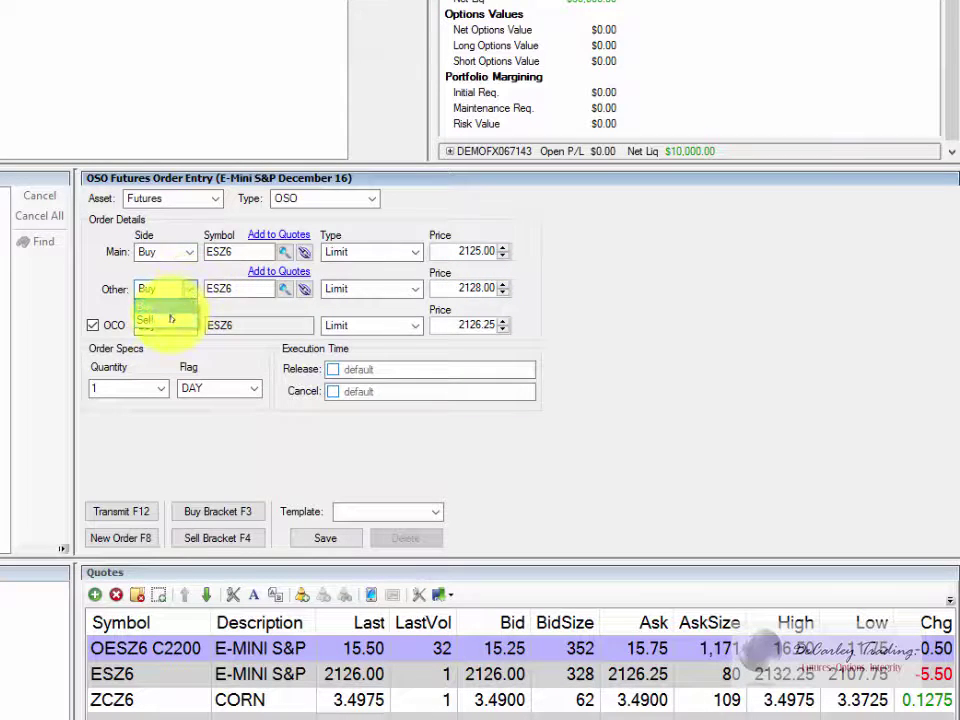
click(180, 320)
click(507, 289)
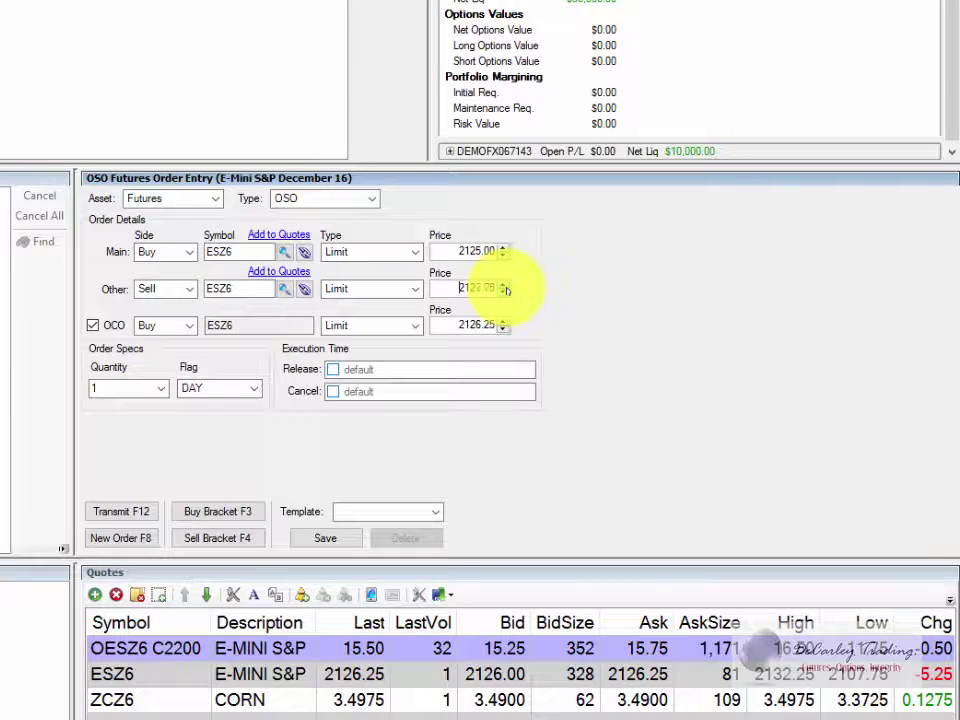
click(504, 285)
Set the OCO leg to sell ESZ6 with a stop order at 2124.00.
click(188, 329)
click(178, 354)
click(377, 329)
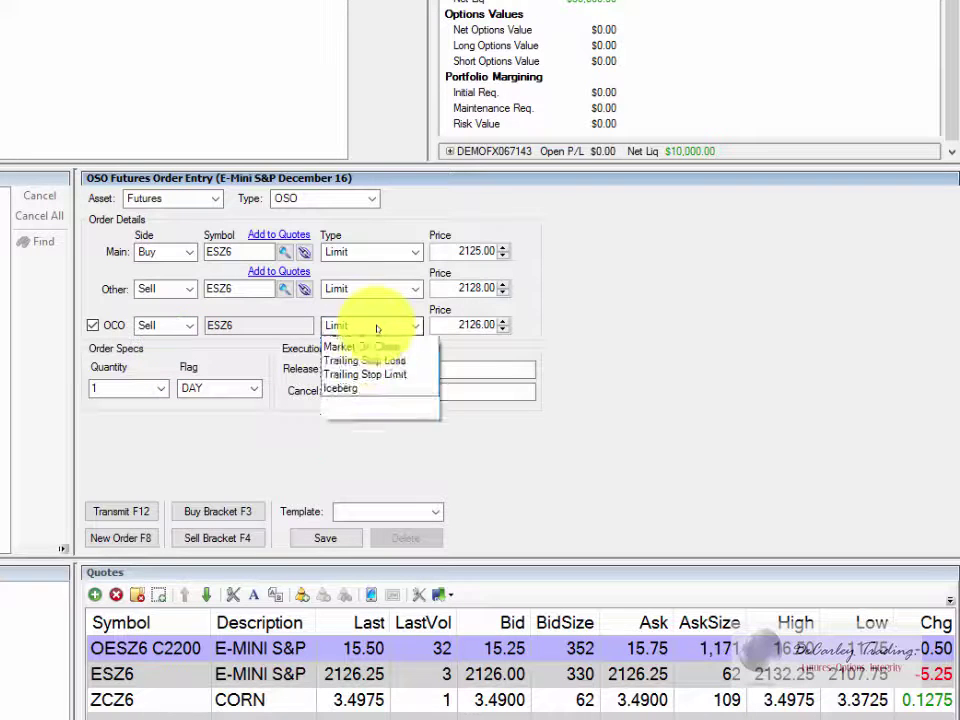
click(365, 356)
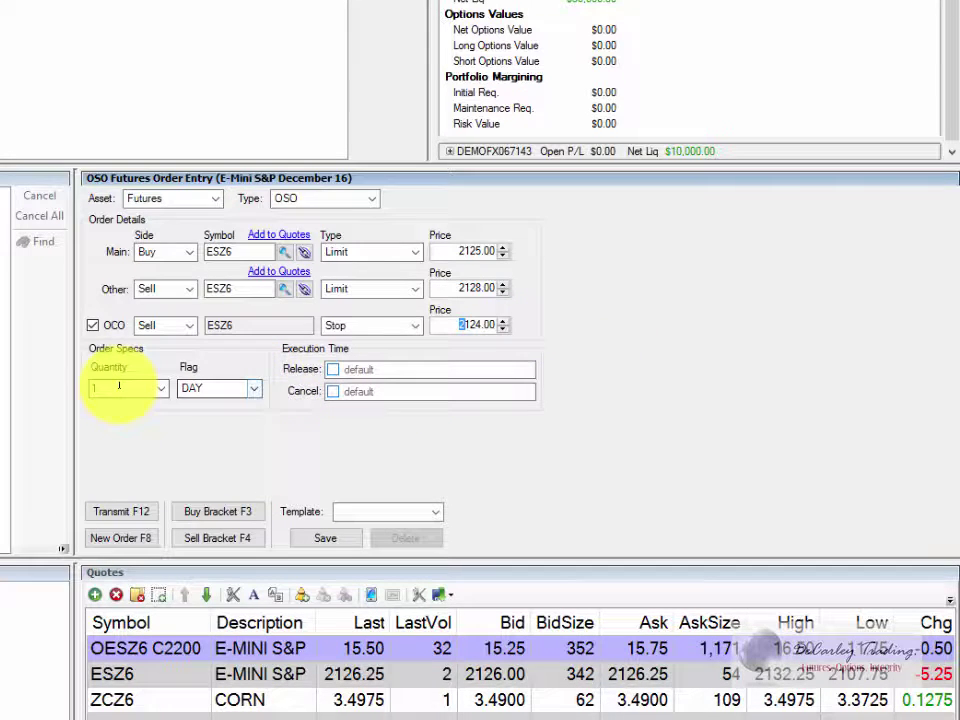
Set the OSO order's flag to GTC and transmit it, moving the confirmation dialog clear of the ticket.
click(254, 388)
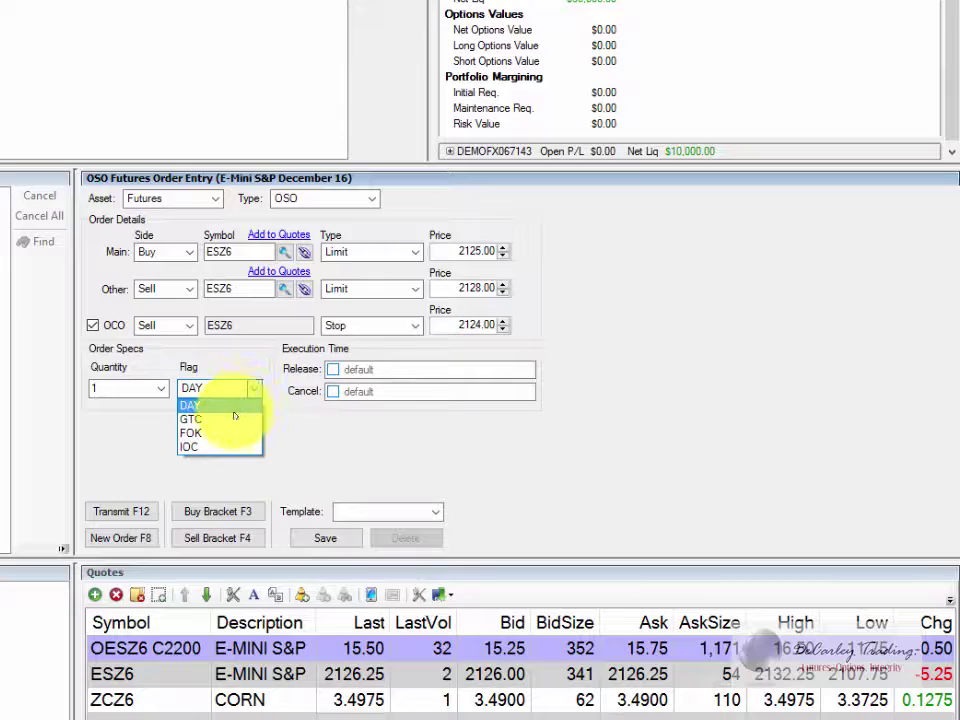
click(234, 419)
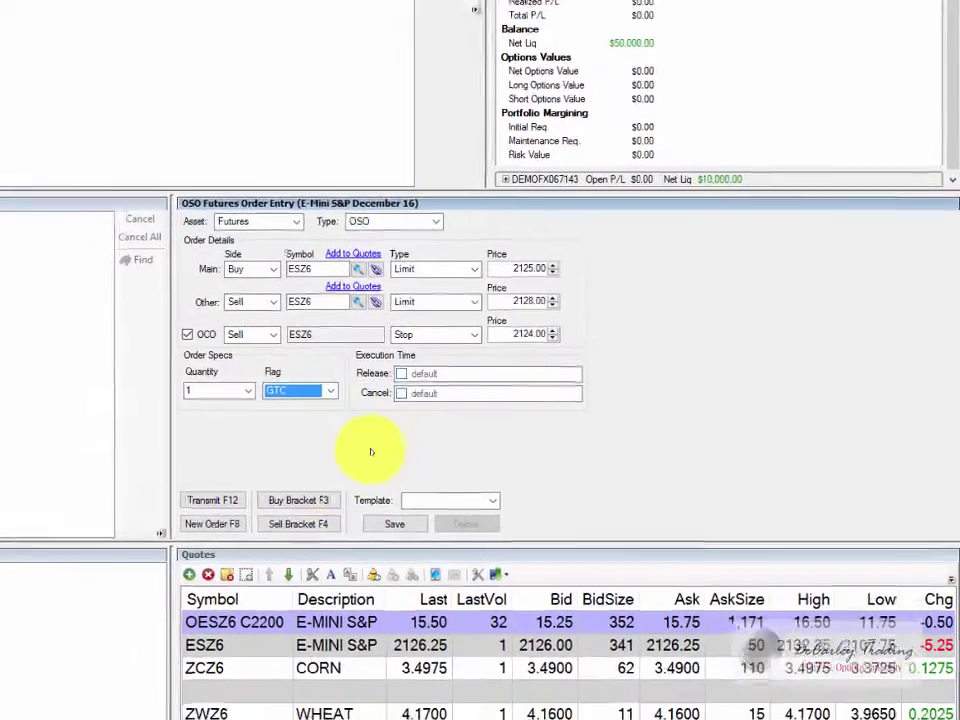
click(212, 500)
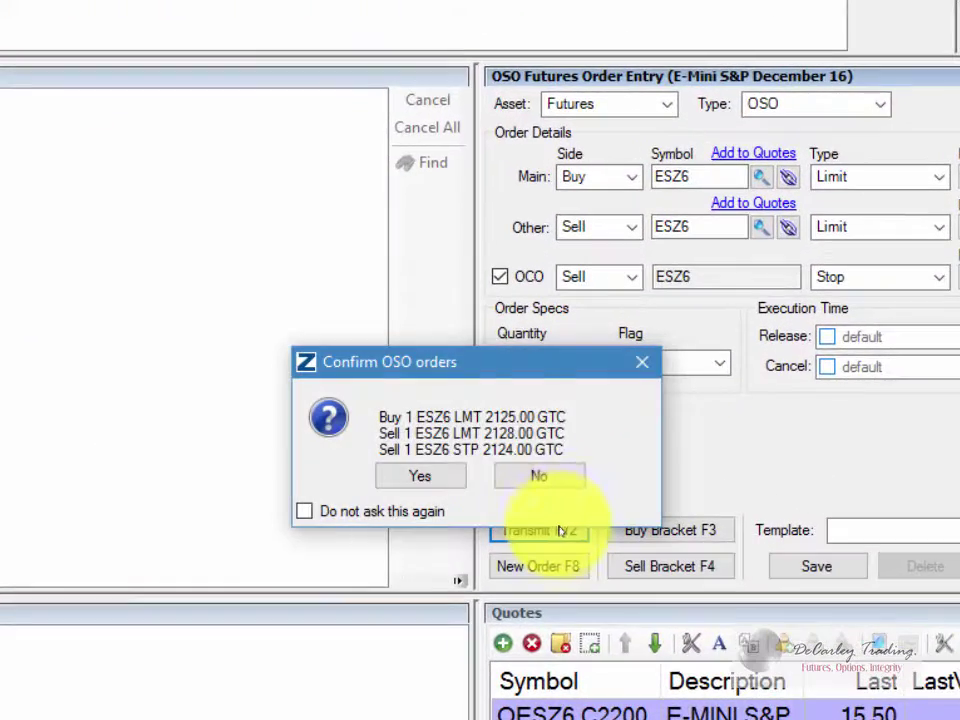
drag(514, 365, 444, 199)
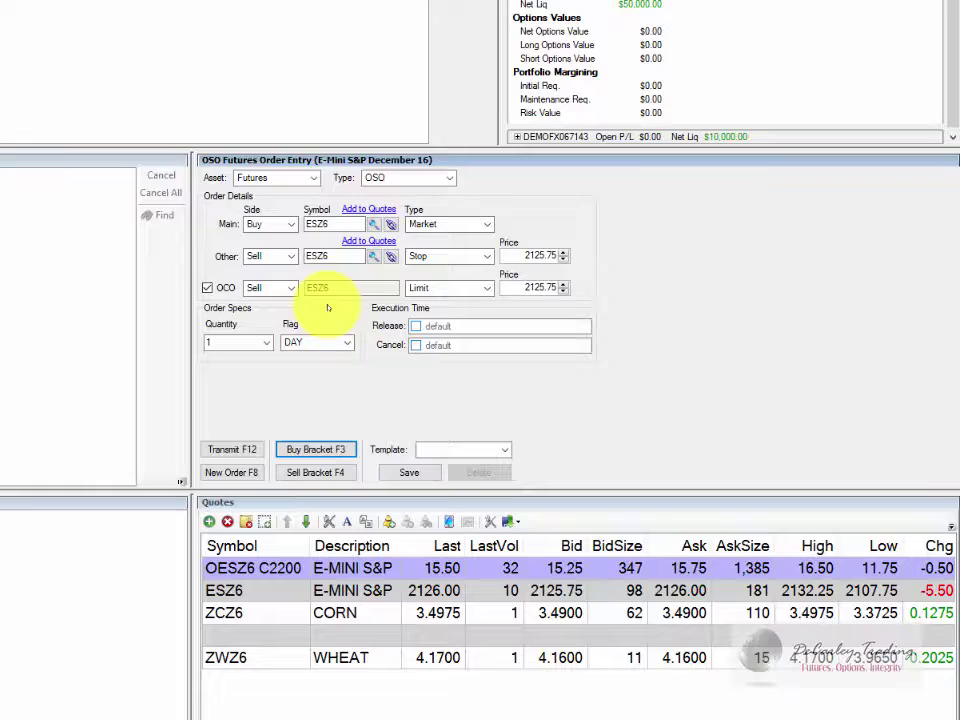
Replace the buy bracket in the OSO ticket with the sell bracket preset for ESZ6.
click(237, 454)
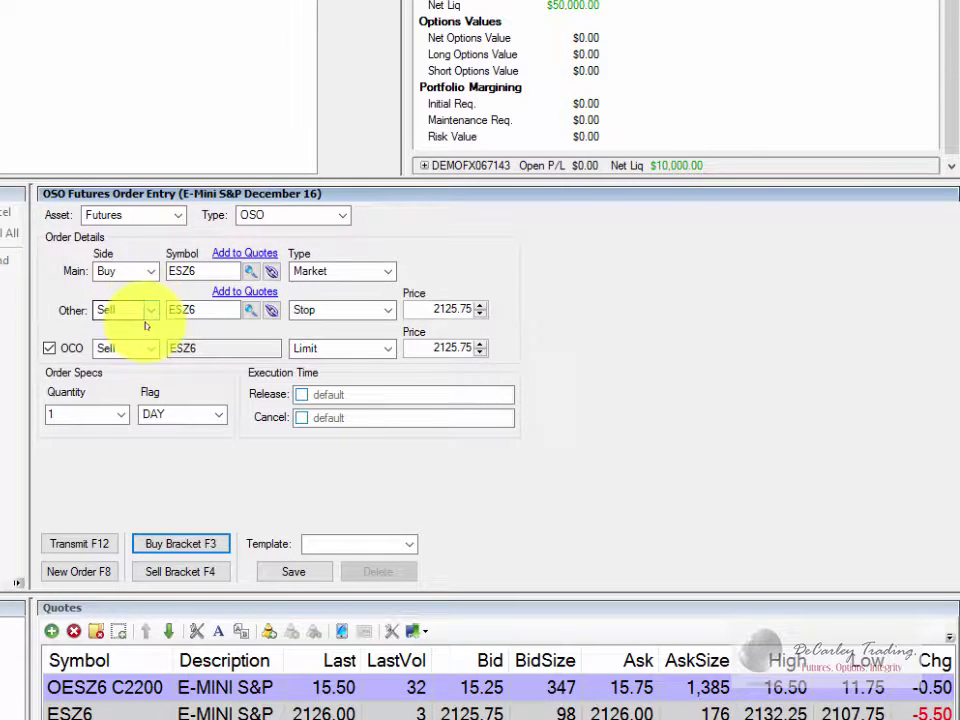
click(180, 572)
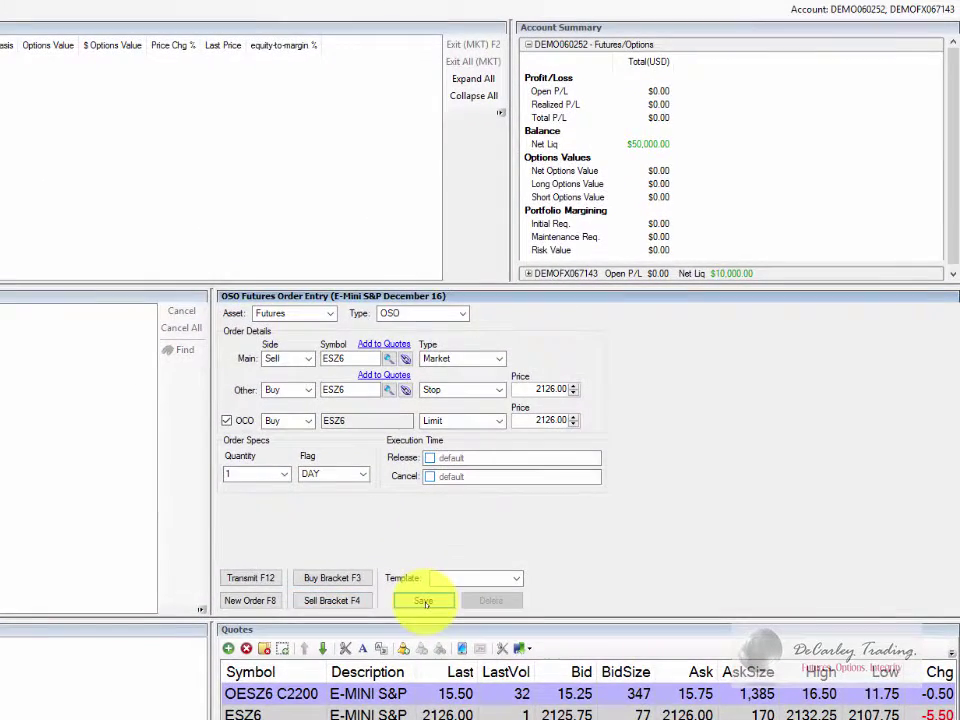
View the dialog for saving the bracket as a template, cancel it, and check the list of saved templates.
click(341, 583)
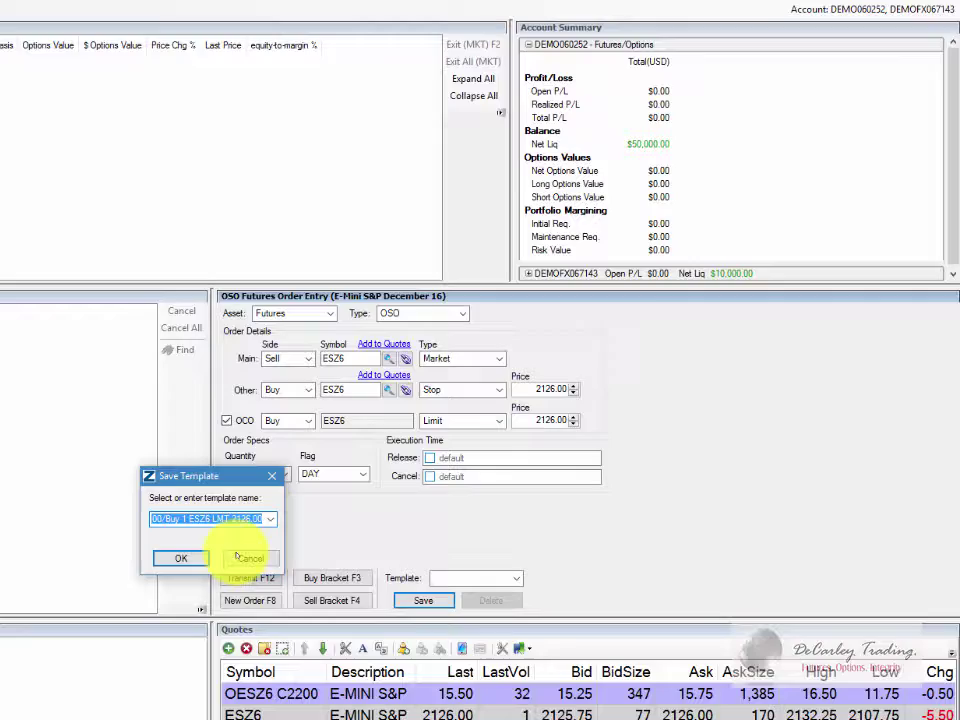
click(251, 558)
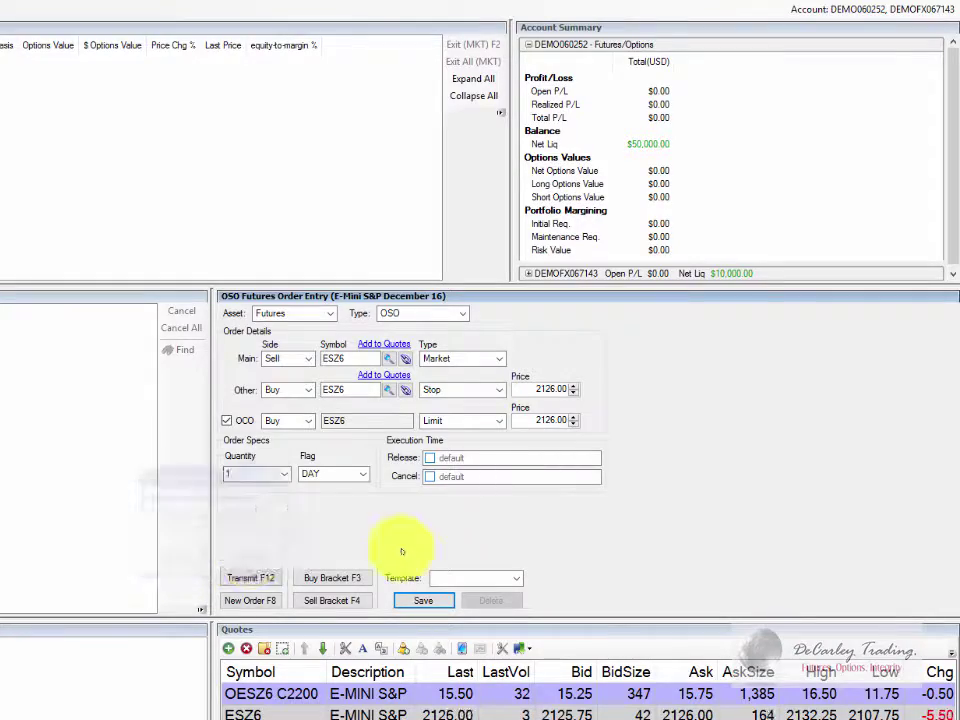
click(514, 576)
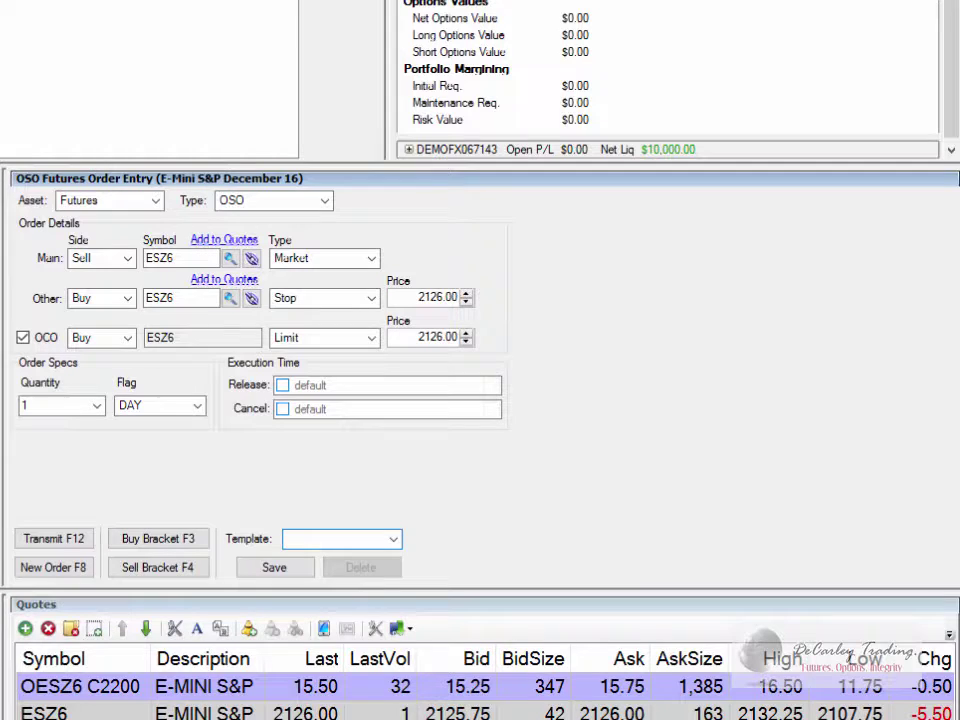
click(774, 484)
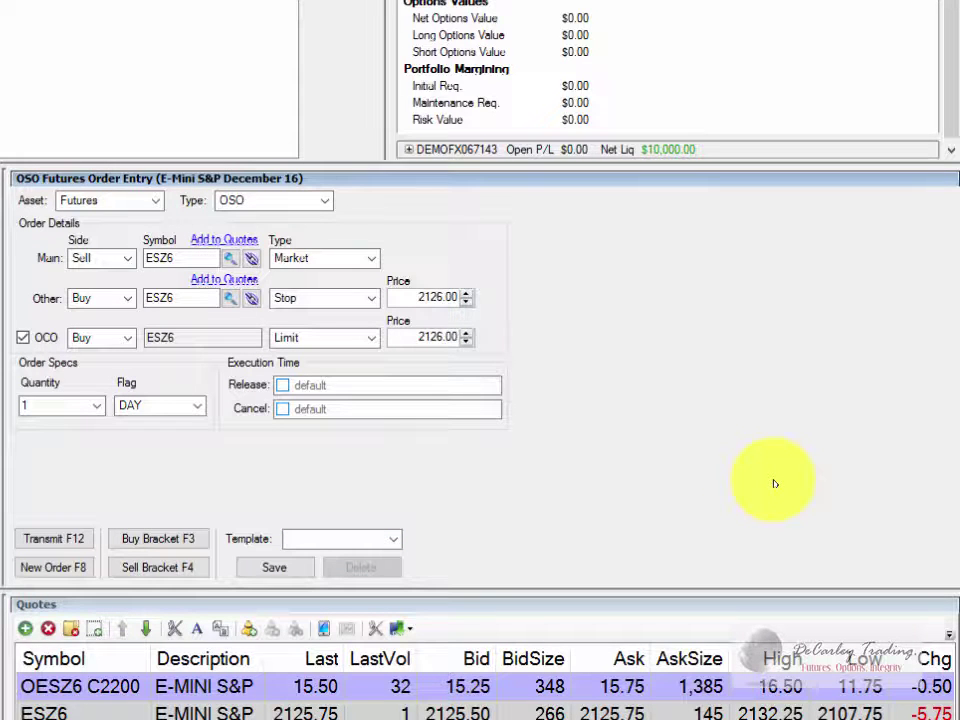
Change the order ticket's type to OCO and enter ESZ6 as the symbol of the first leg.
click(328, 201)
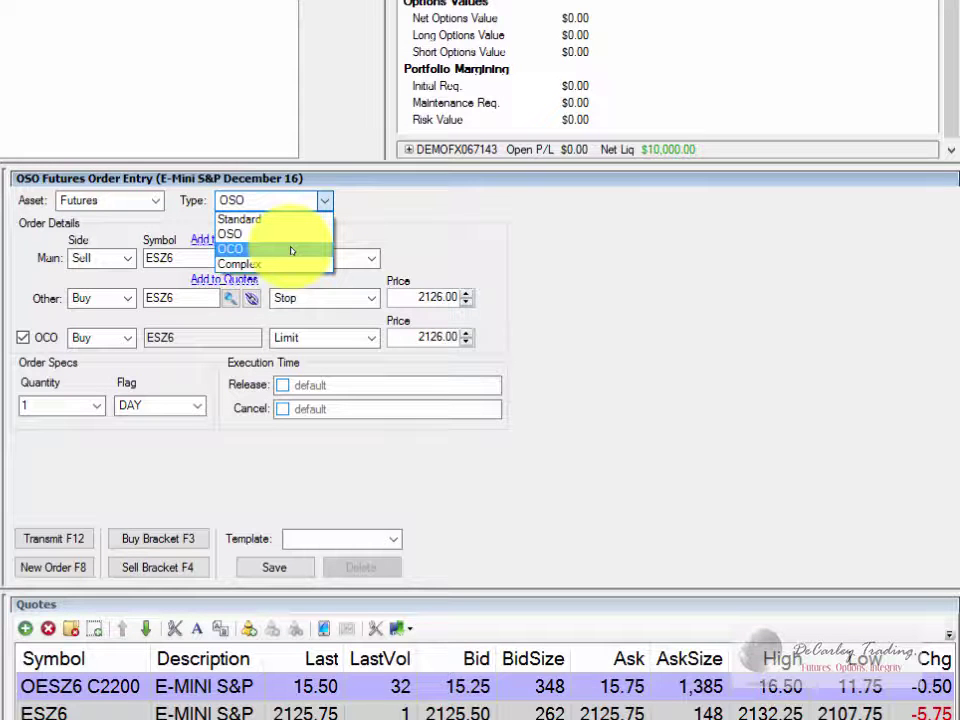
click(291, 250)
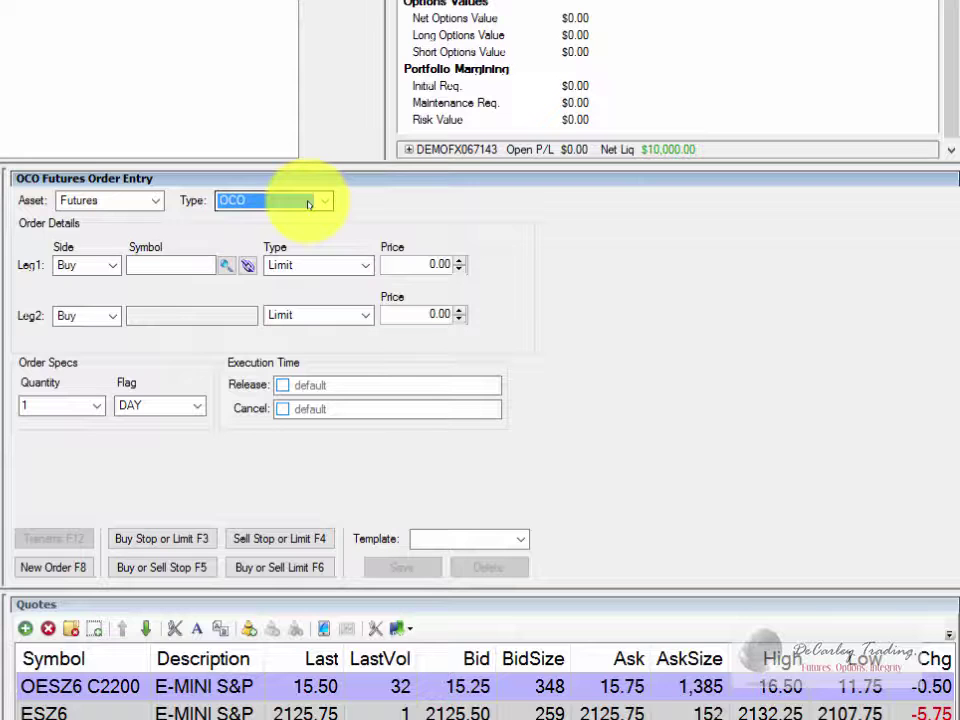
click(180, 265)
text(es)
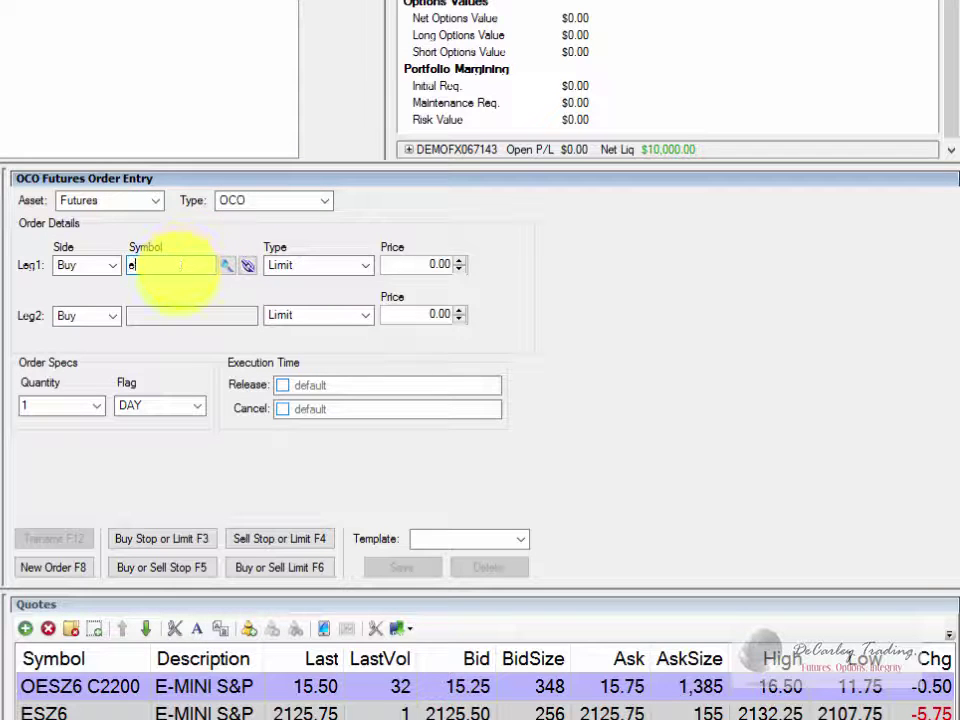
click(174, 293)
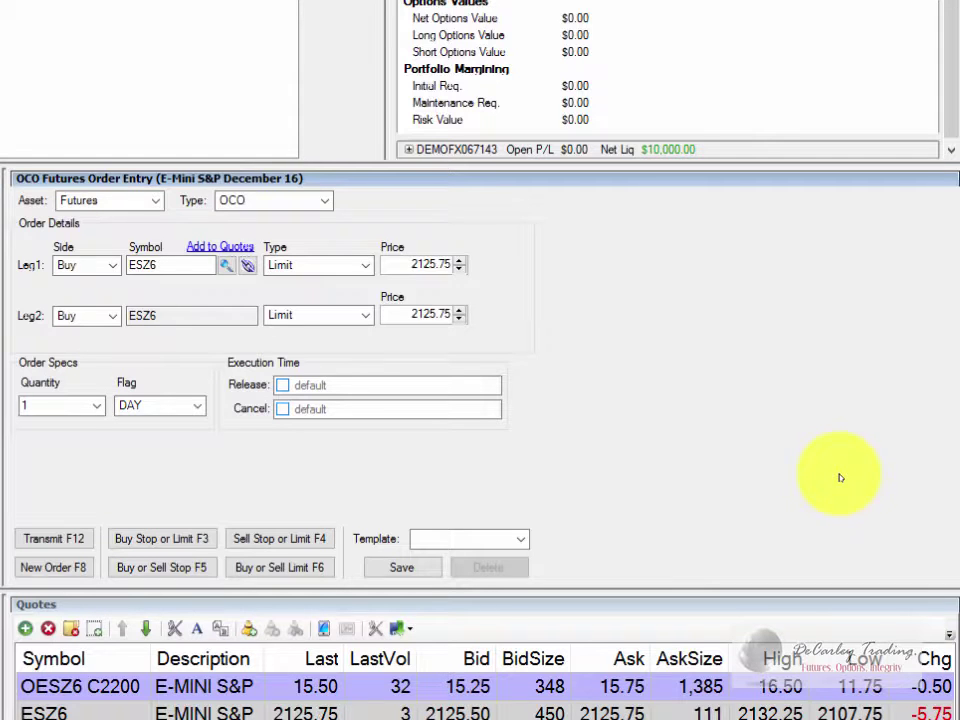
Make both OCO legs stop orders and set the second leg's side to sell.
click(370, 266)
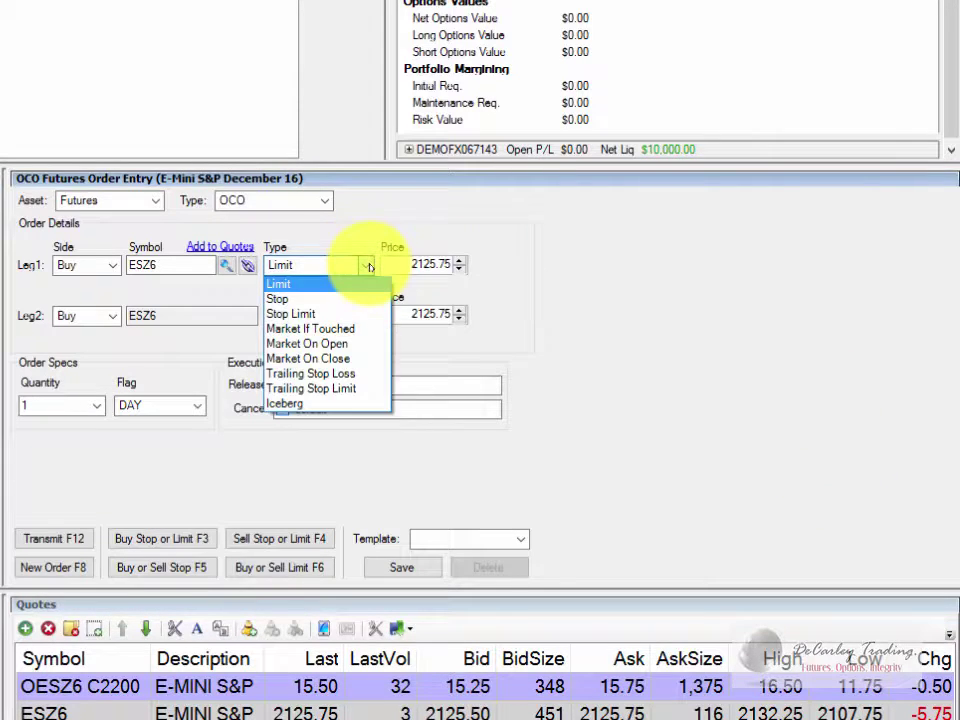
click(365, 298)
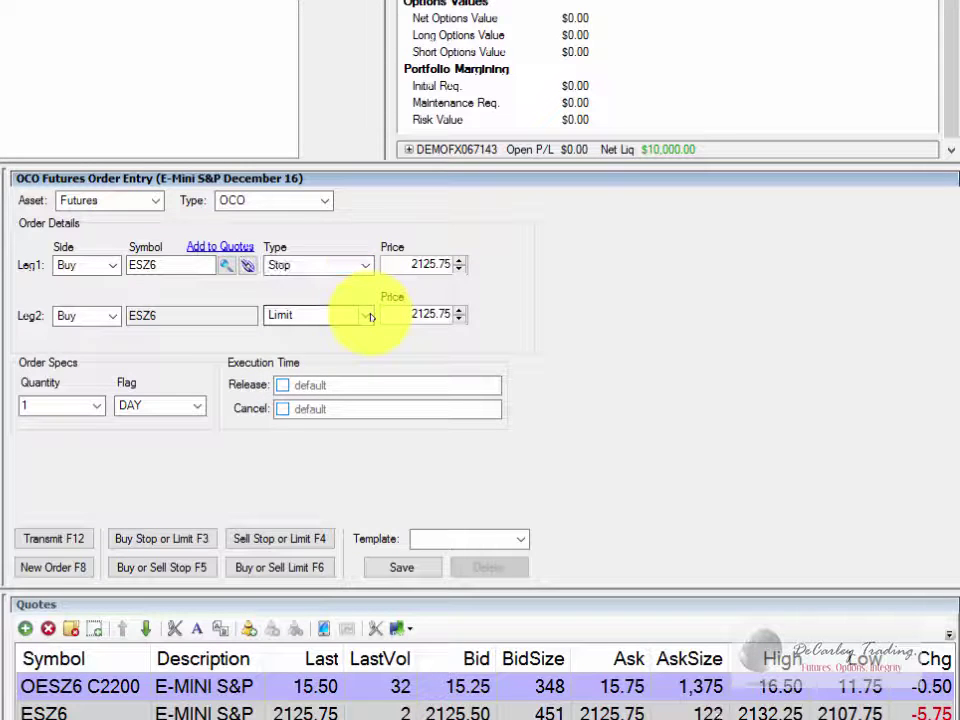
click(365, 316)
click(355, 348)
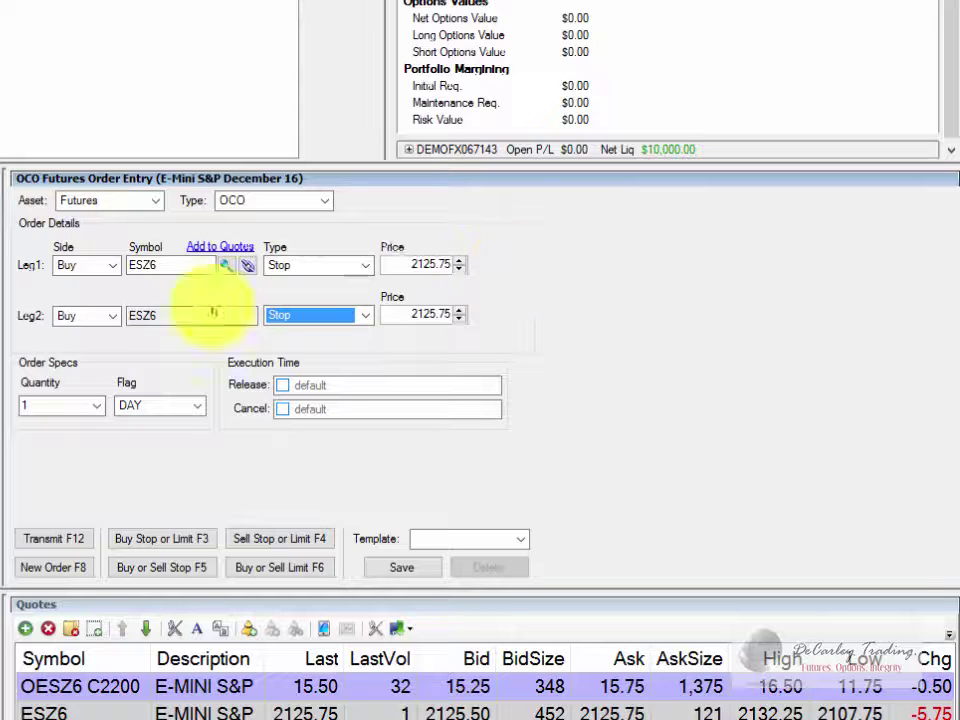
click(105, 316)
click(91, 352)
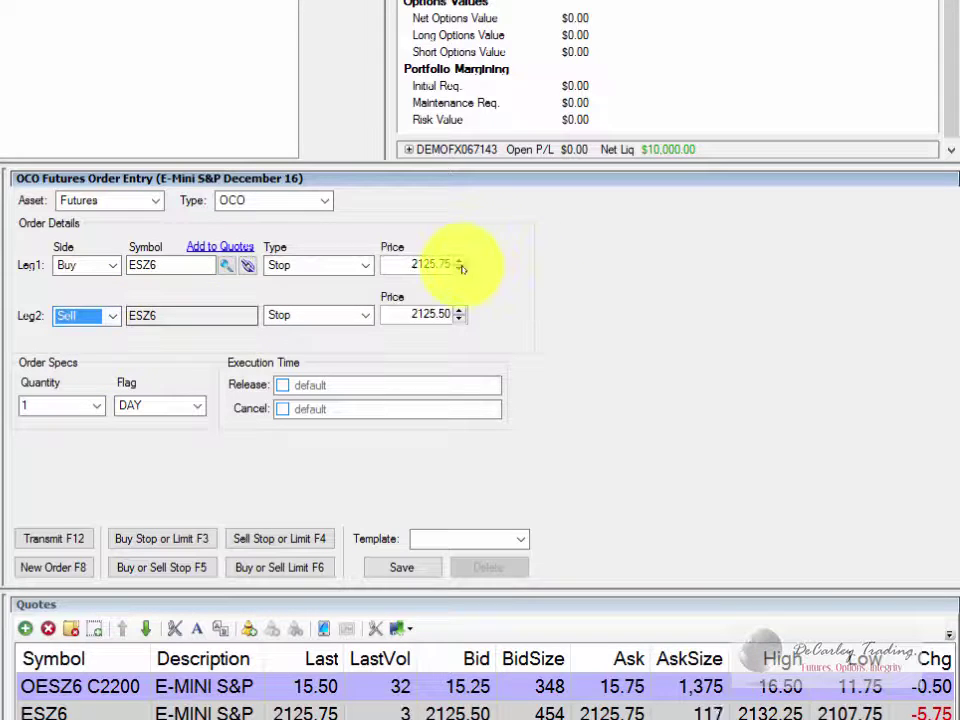
Set the first leg's buy stop price to 2128.00.
click(459, 259)
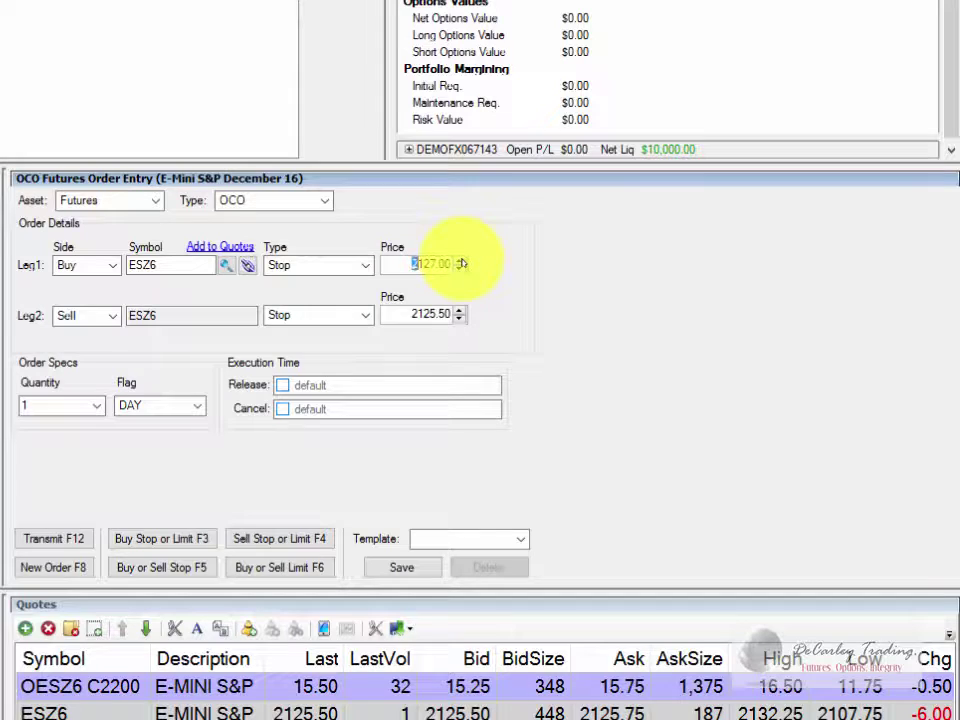
click(459, 259)
click(459, 259)
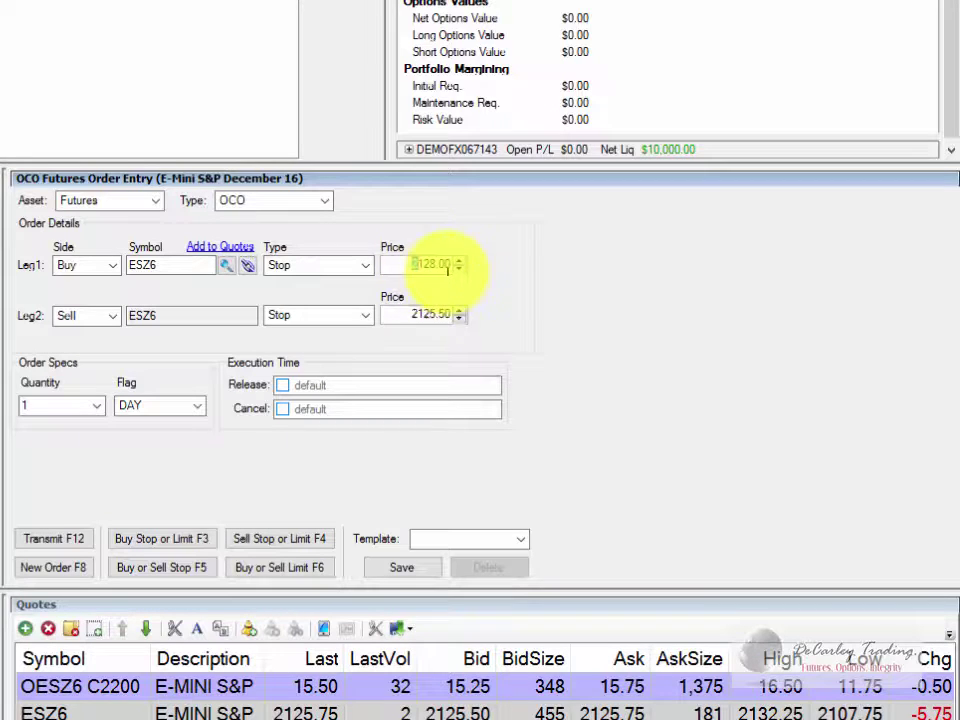
Set the second OCO leg's sell stop price to 2124.00.
click(453, 316)
click(458, 320)
click(458, 320)
click(458, 320)
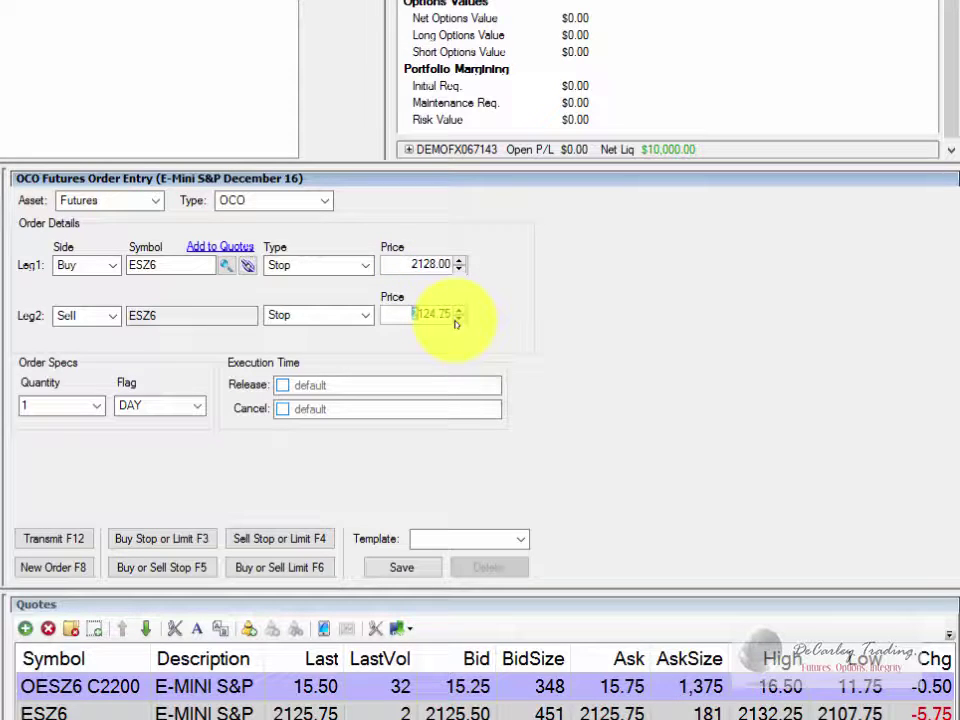
click(457, 320)
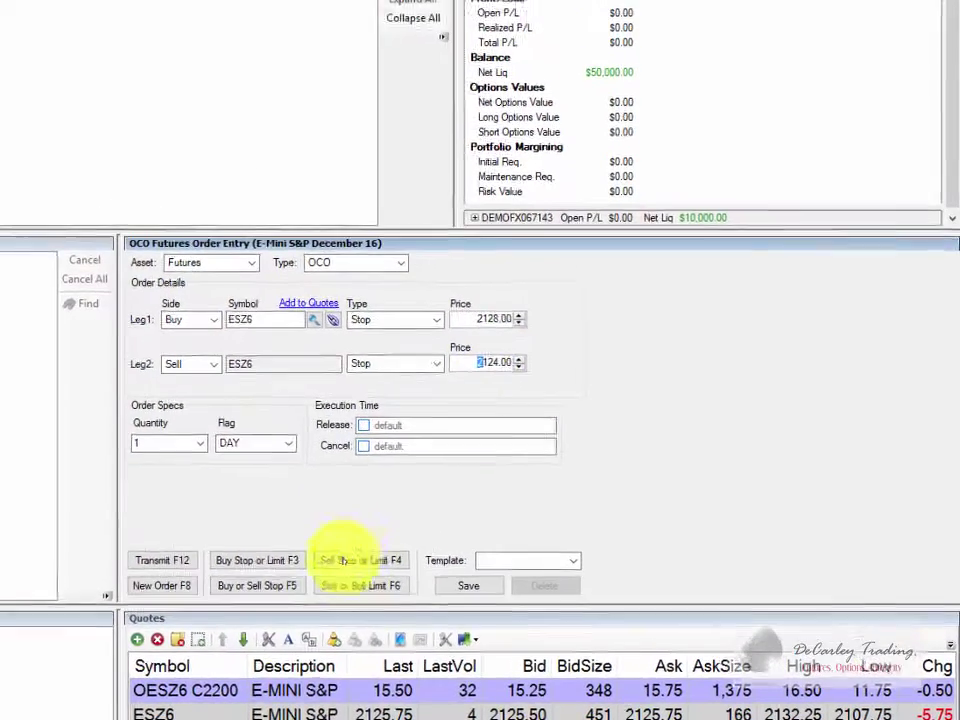
Transmit the ESZ6 OCO stop orders and confirm sending both legs.
click(162, 560)
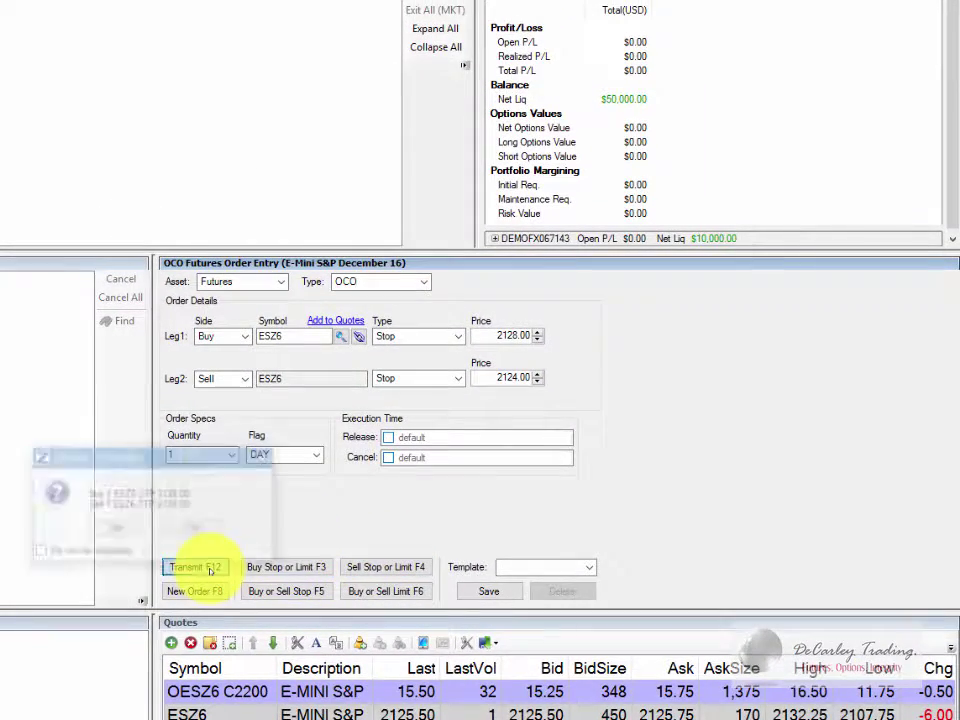
drag(186, 460, 294, 335)
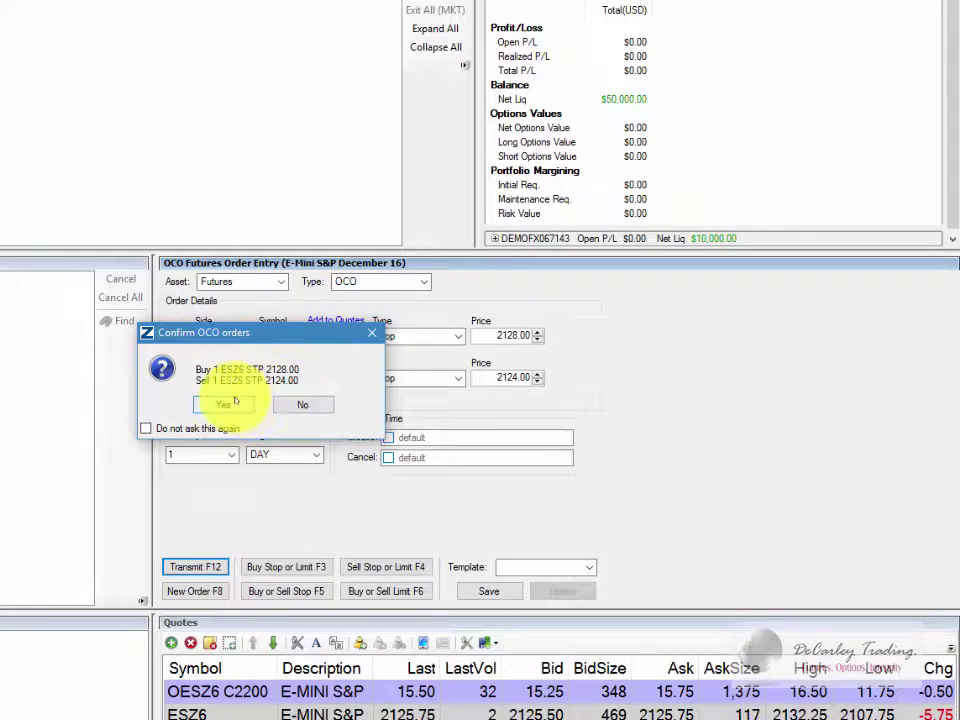
click(232, 404)
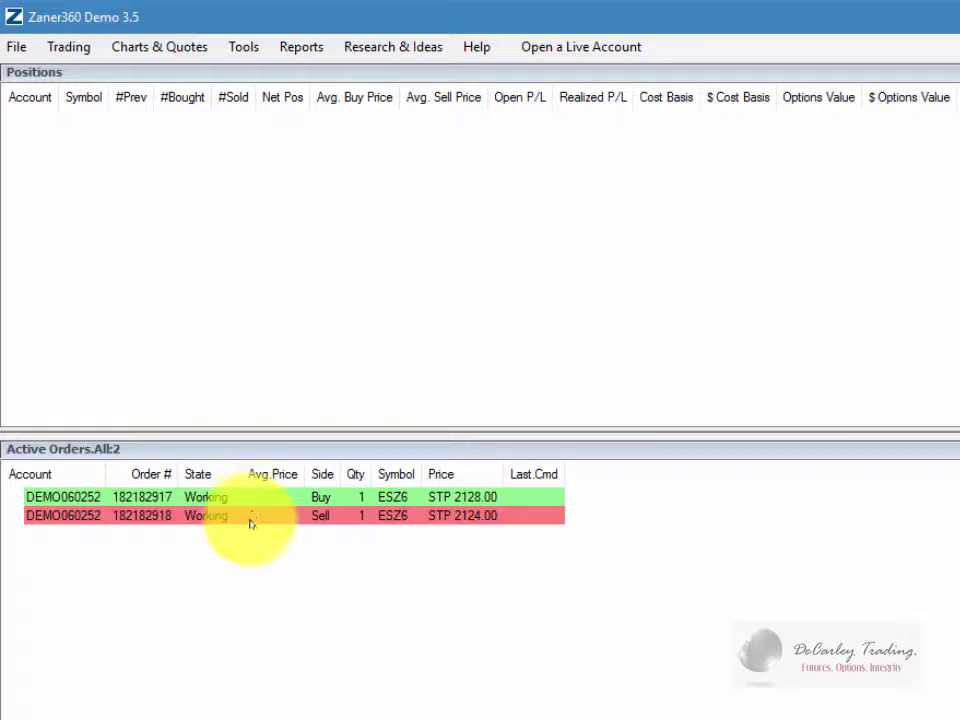
Change the order ticket's type from OCO to Complex for entering futures spreads.
click(748, 369)
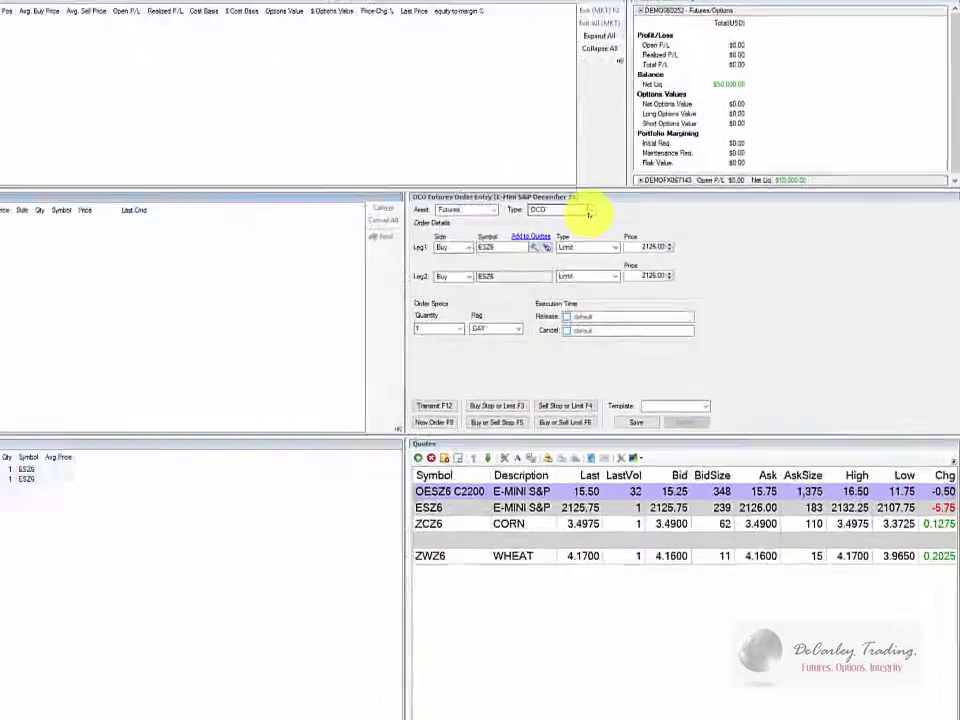
click(617, 216)
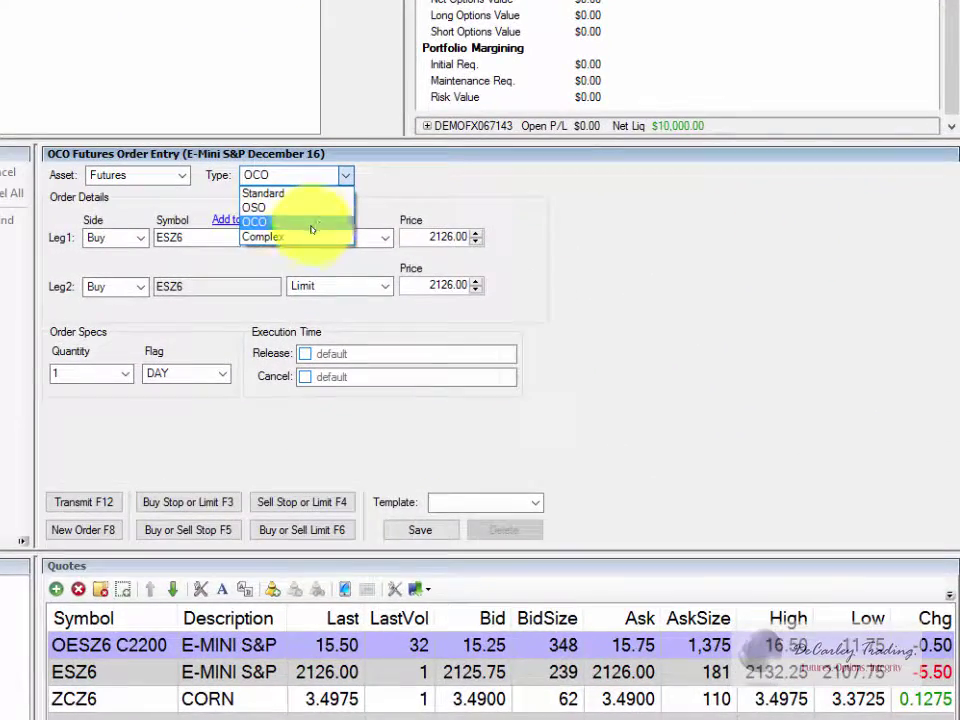
click(310, 237)
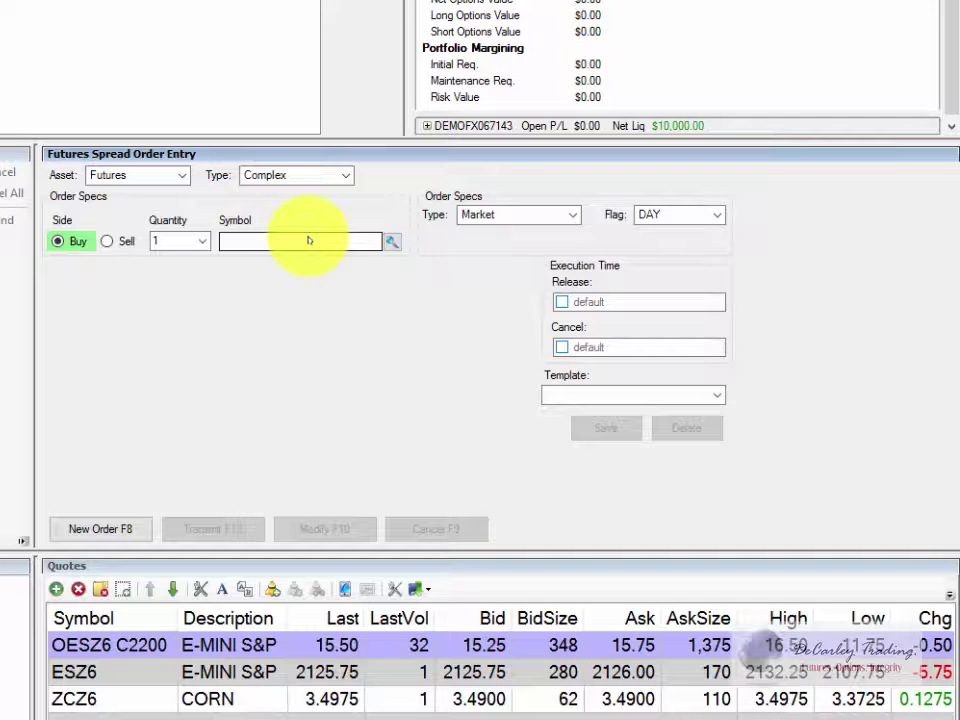
Look up the available futures spreads for the symbol es, and then for zc.
click(309, 240)
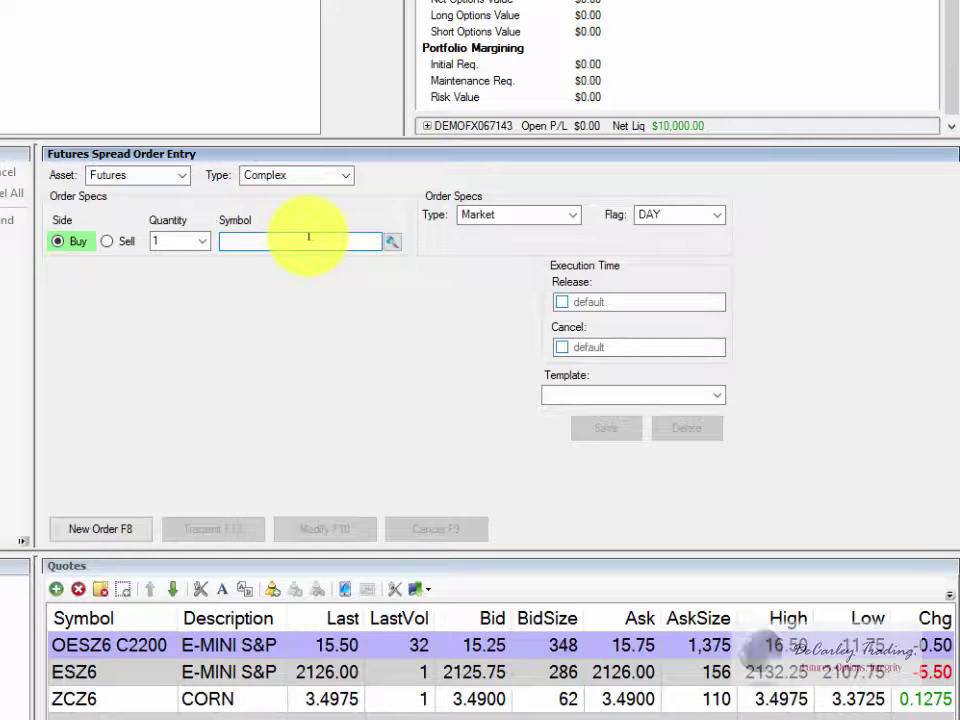
text(es)
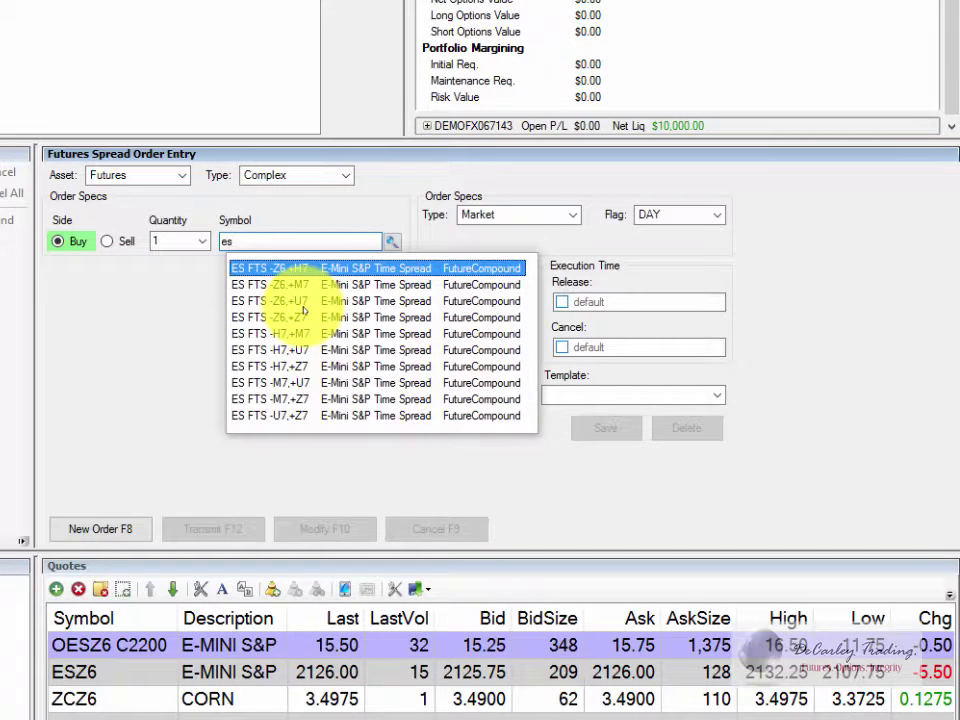
key(BackSpace)
key(BackSpace)
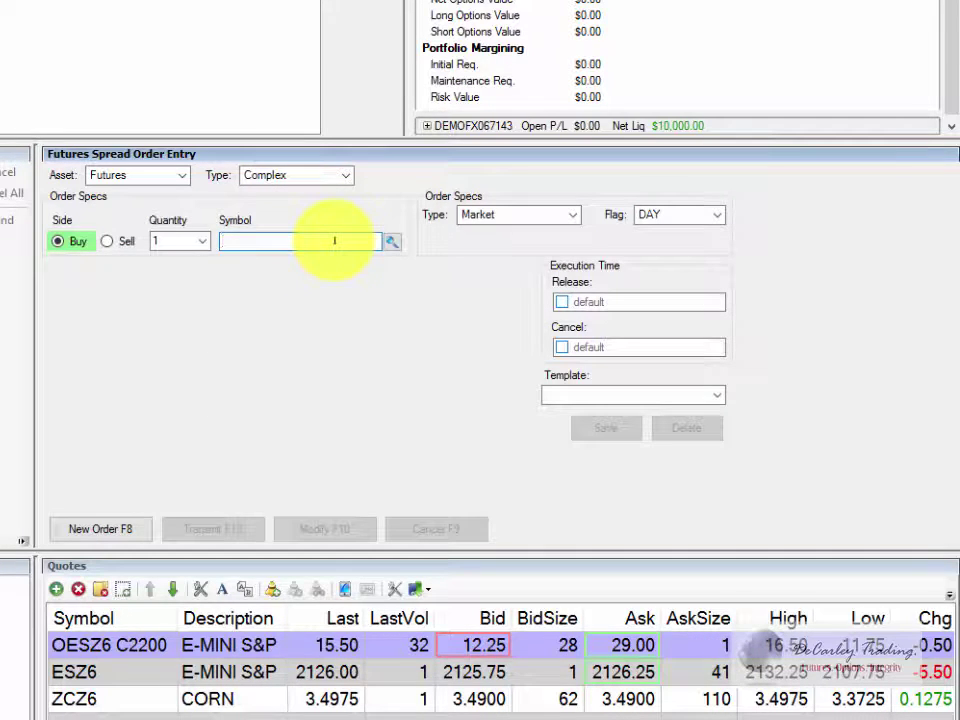
text(zc)
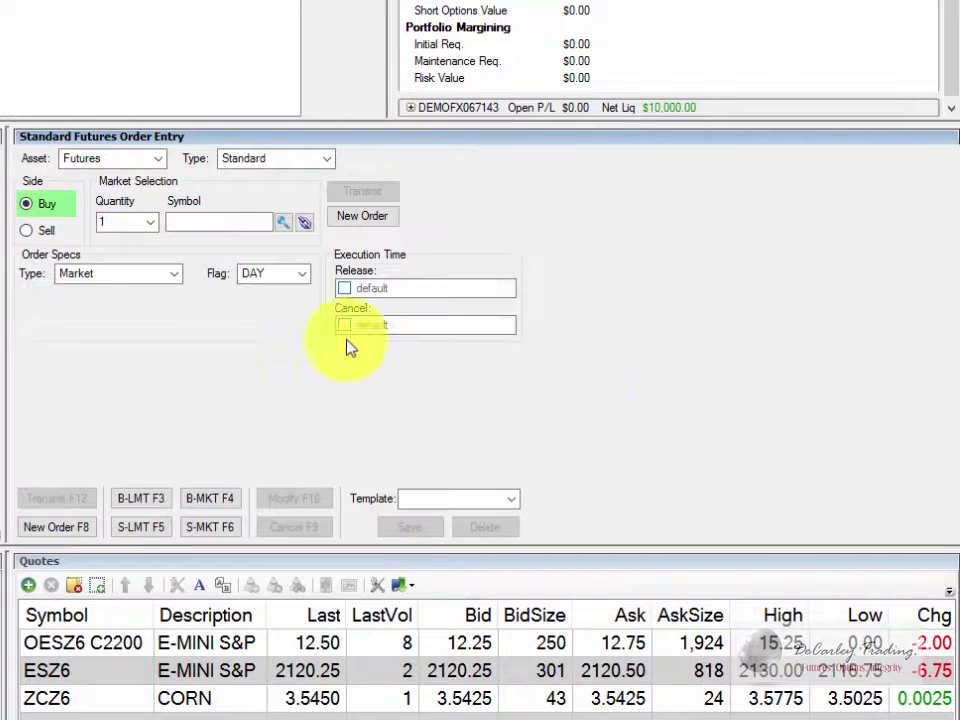
Enter ESZ6 as the standard futures order's symbol and make it a limit order.
click(189, 221)
text(es)
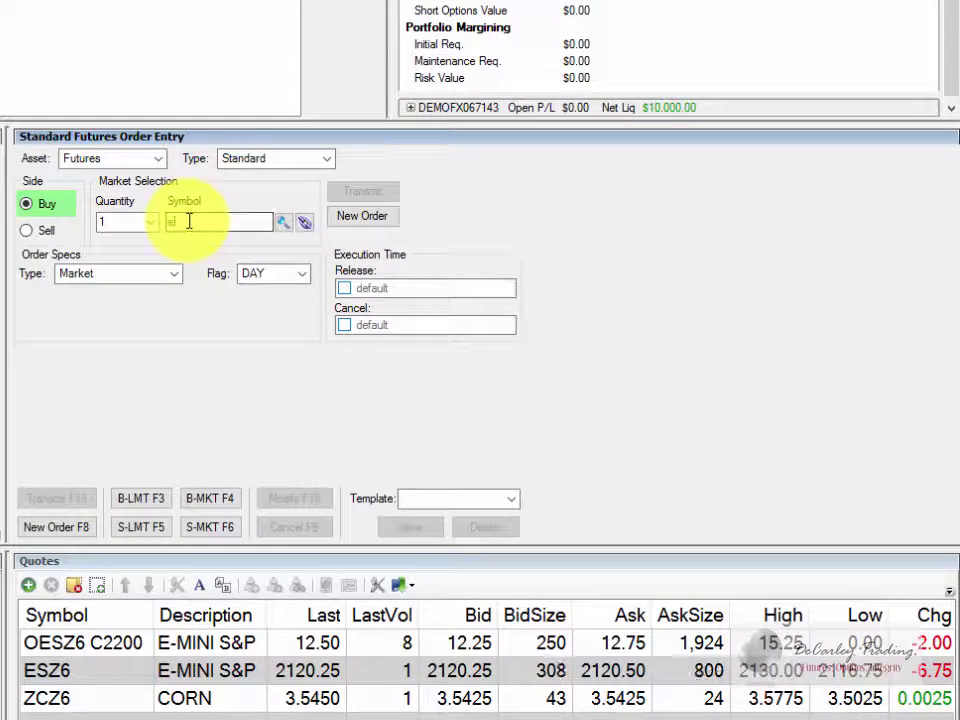
click(190, 249)
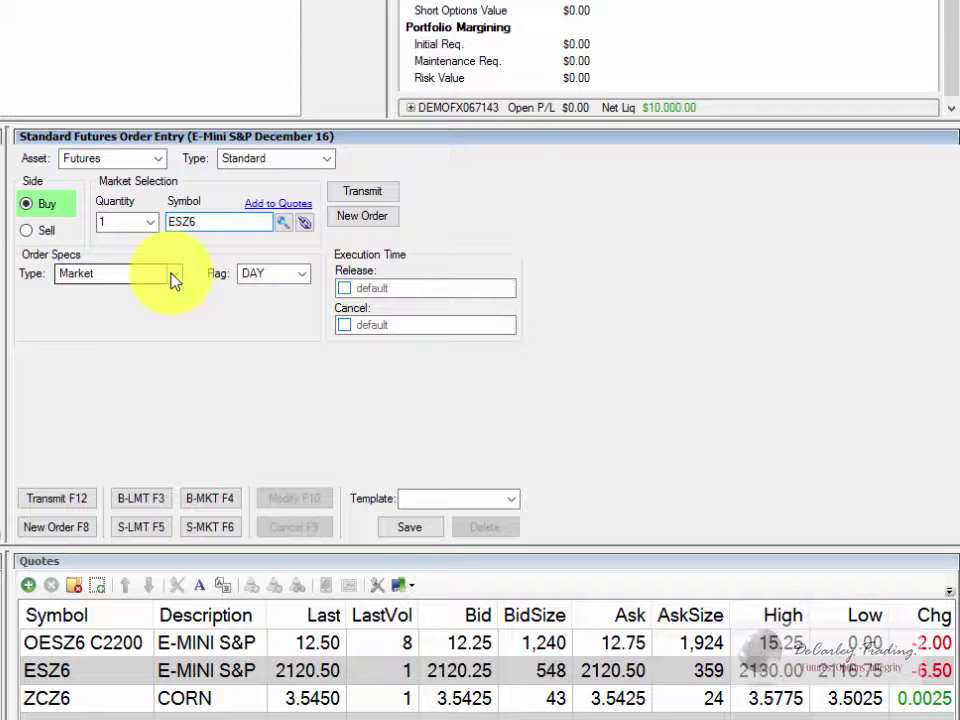
click(173, 278)
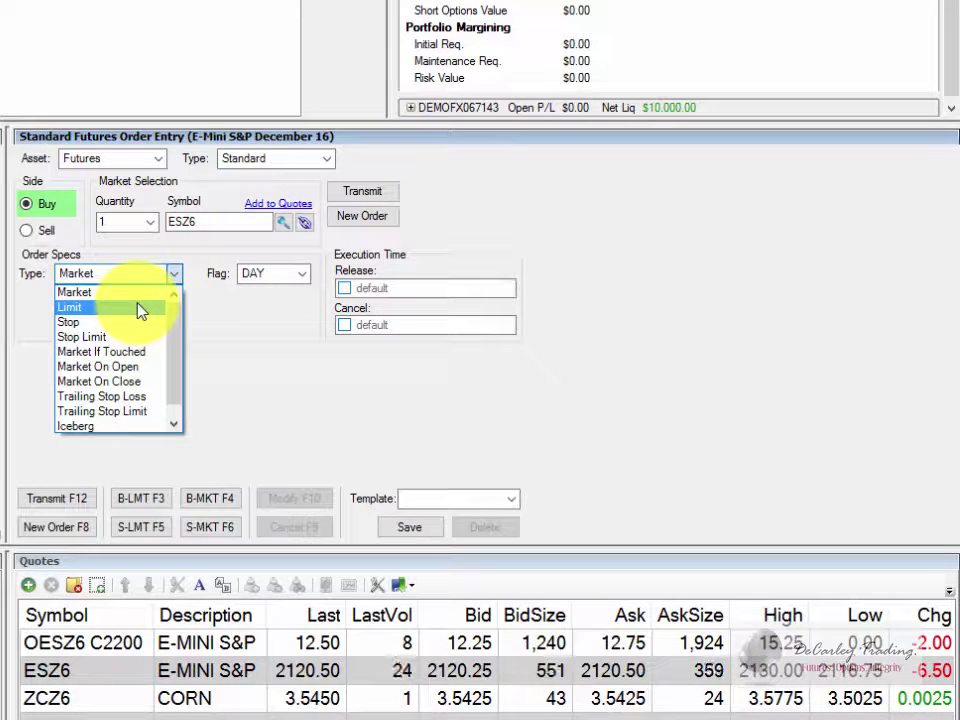
click(138, 307)
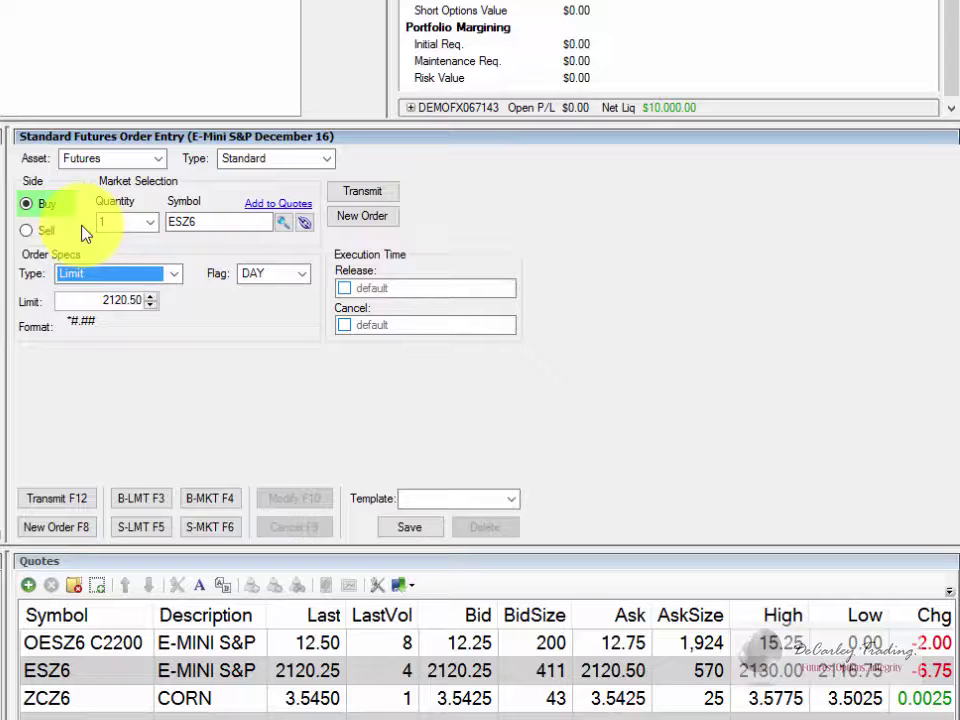
Switch the order's side between sell and buy to compare the default limit prices, ending on buy.
click(26, 232)
click(26, 204)
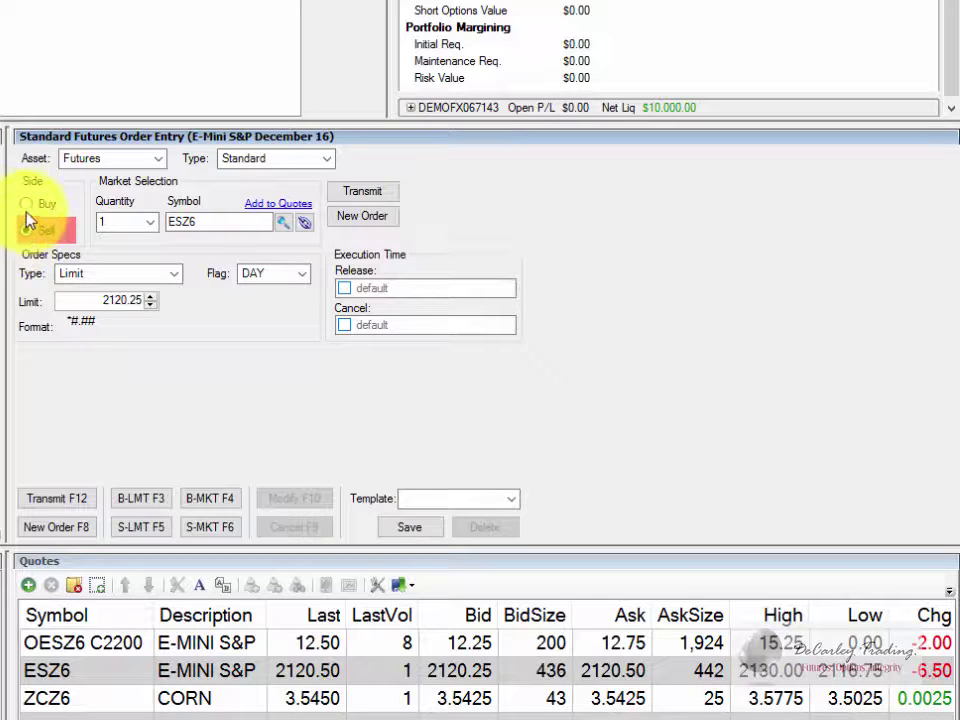
click(30, 232)
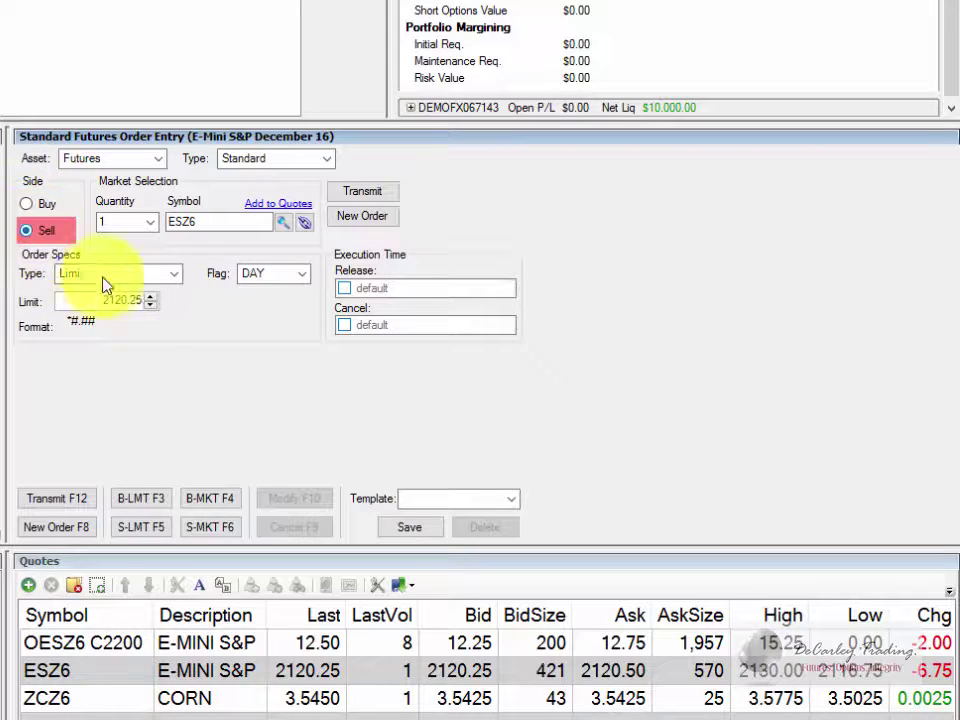
click(26, 204)
click(30, 232)
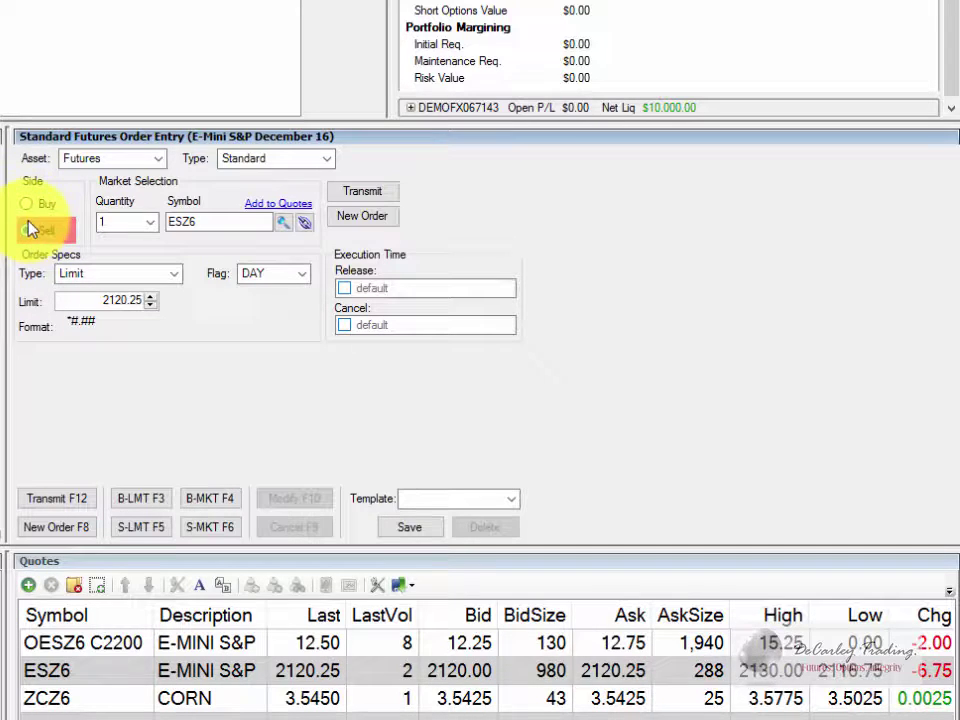
click(26, 204)
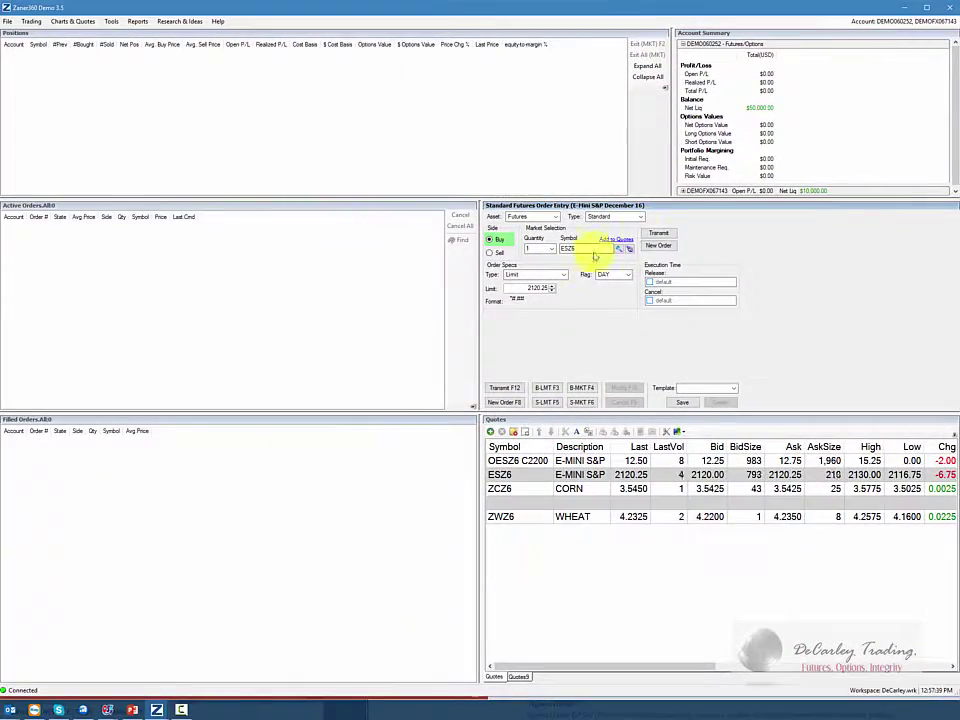
Transmit the order to buy 1 ESZ6 at a limit of 2120.25, confirm it and dismiss the fill alert.
key(F12)
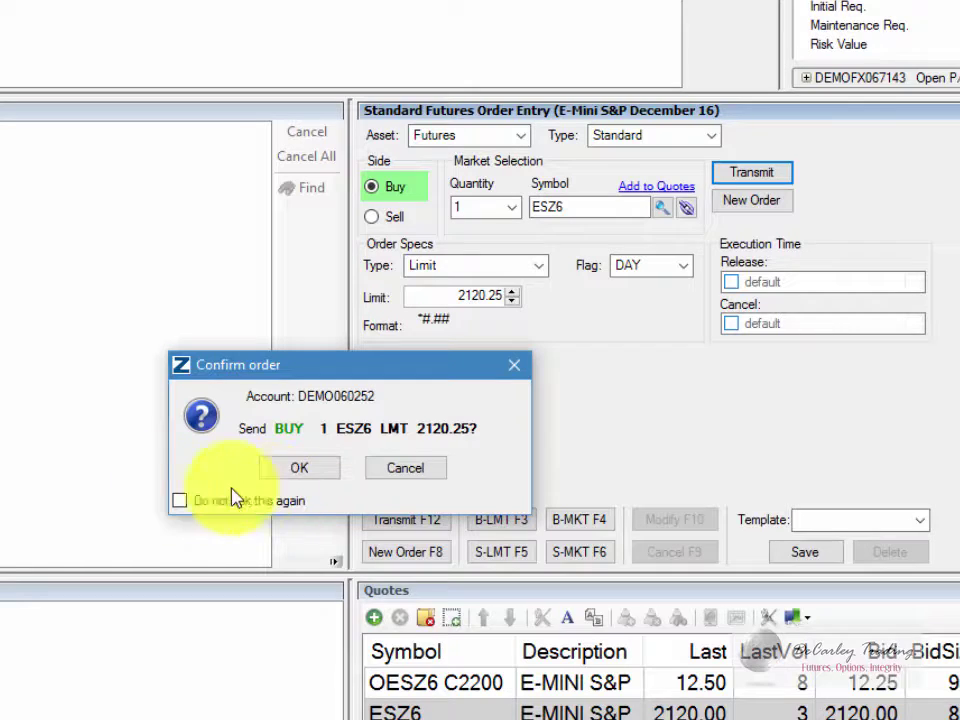
click(300, 470)
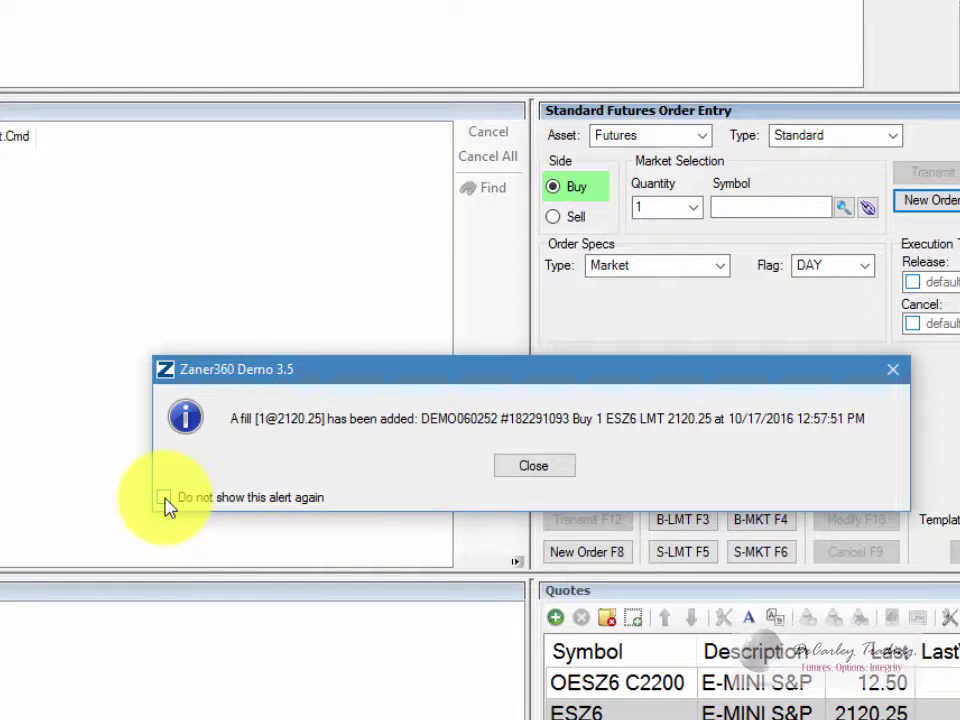
click(531, 467)
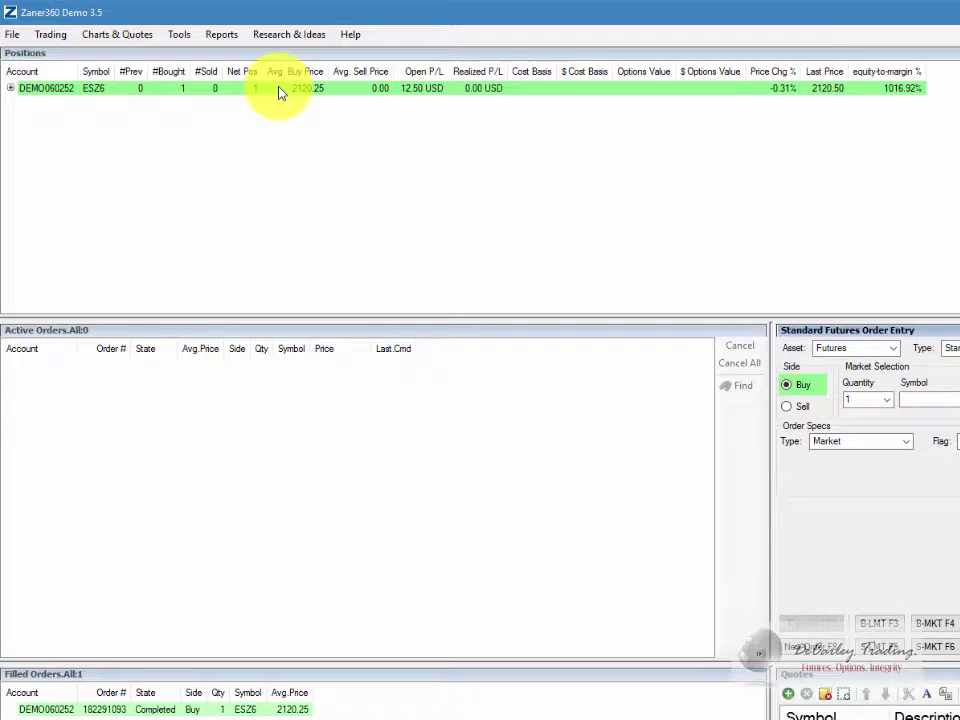
Exit the open ESZ6 position at market, confirm the exit and dismiss the fill alert.
right_click(280, 93)
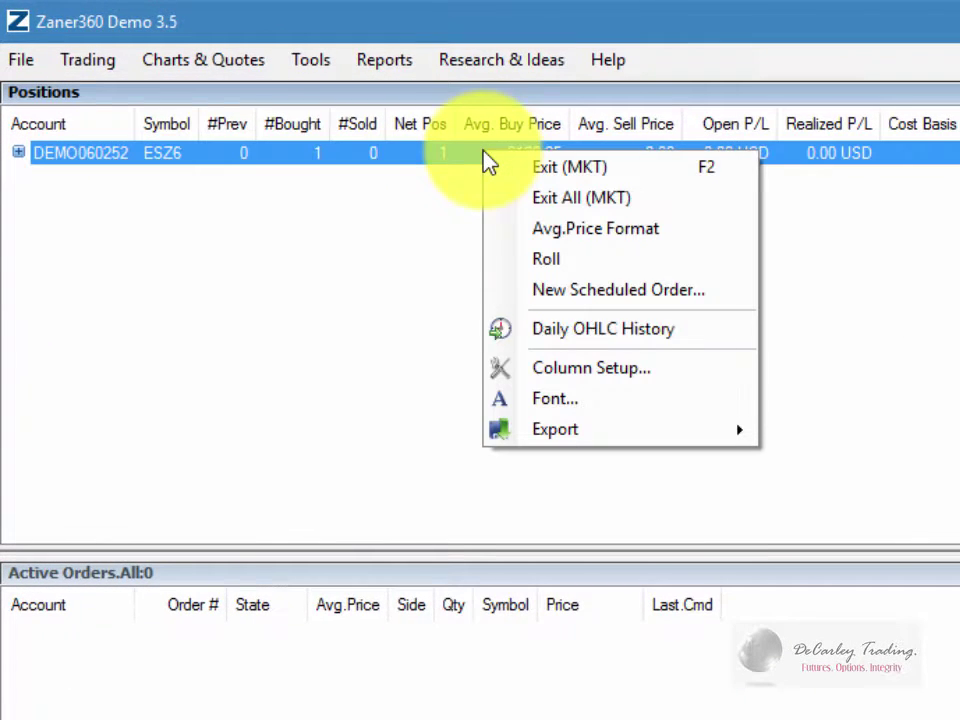
click(621, 176)
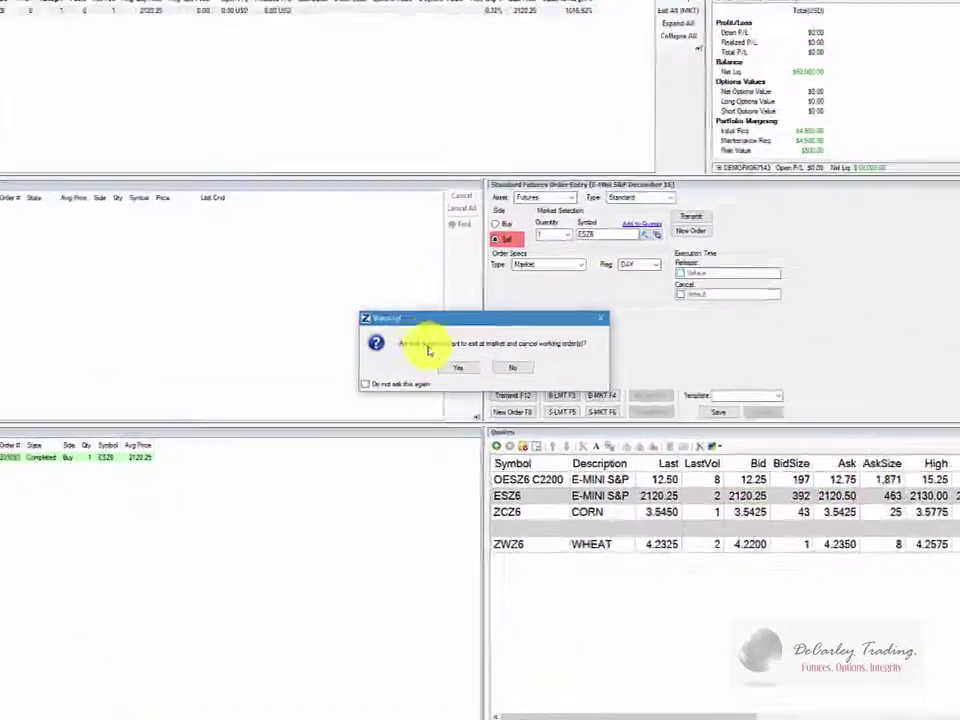
click(502, 407)
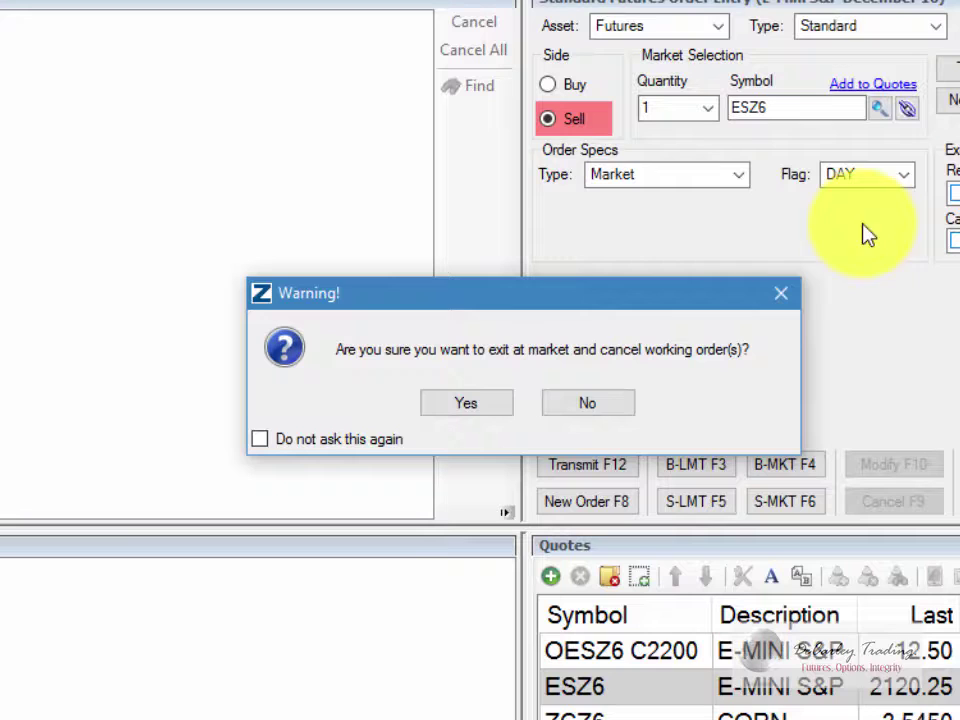
click(464, 405)
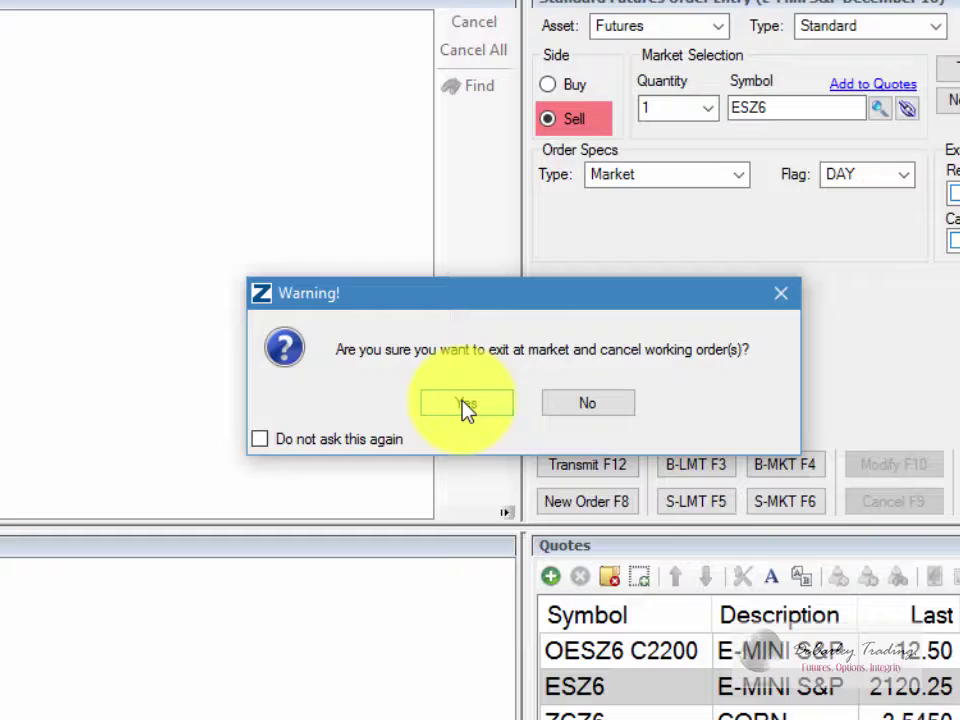
click(466, 405)
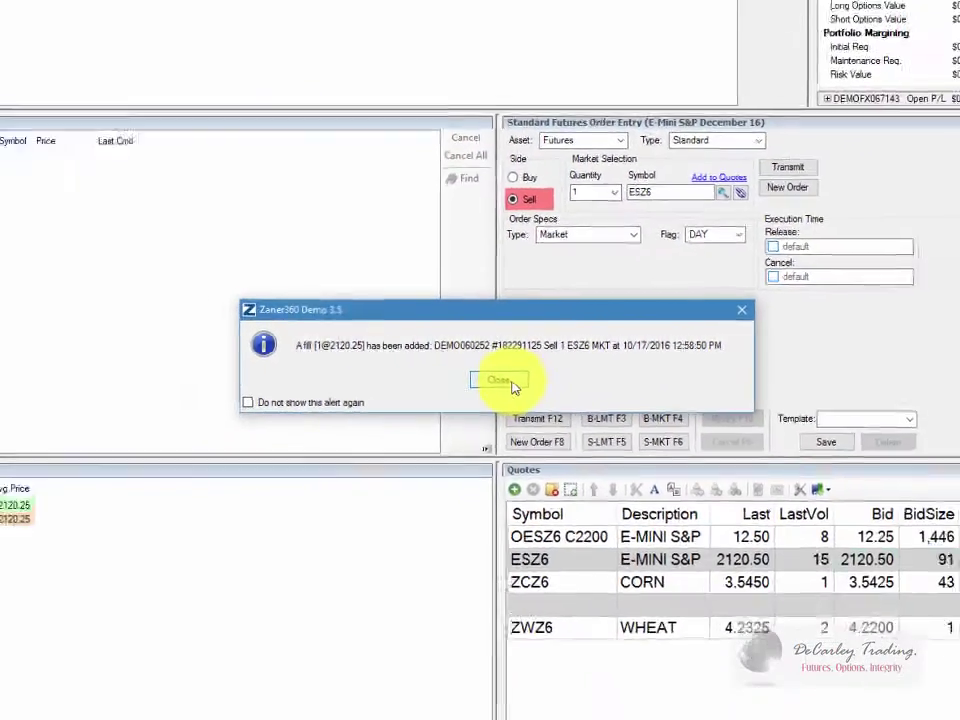
click(525, 403)
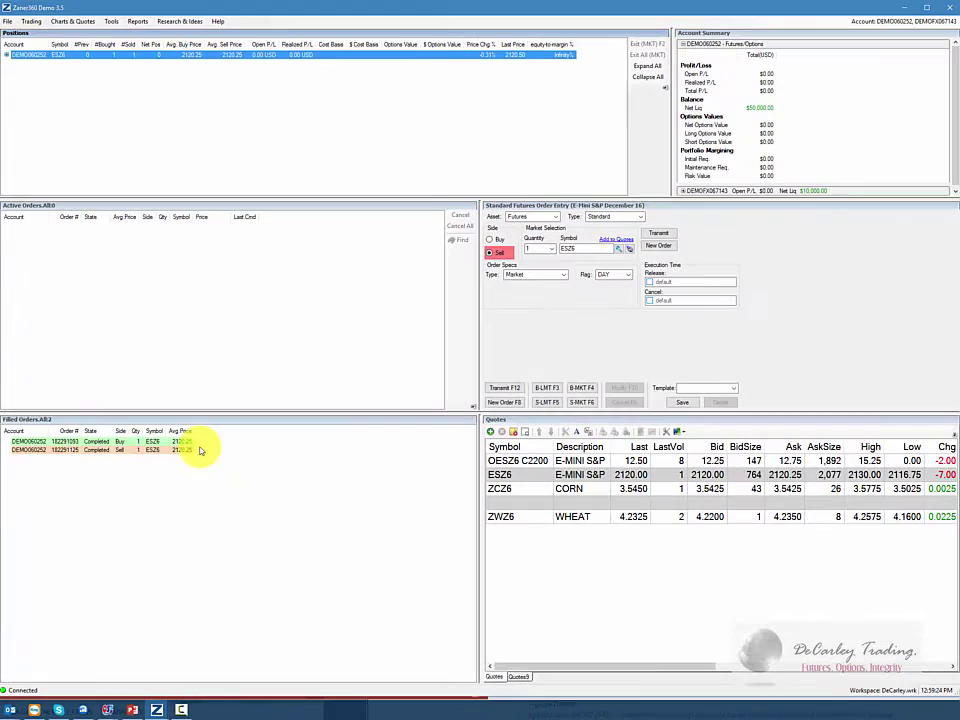
Make the ESZ6 sell order a limit order at 2123.00, then transmit and confirm it.
click(833, 34)
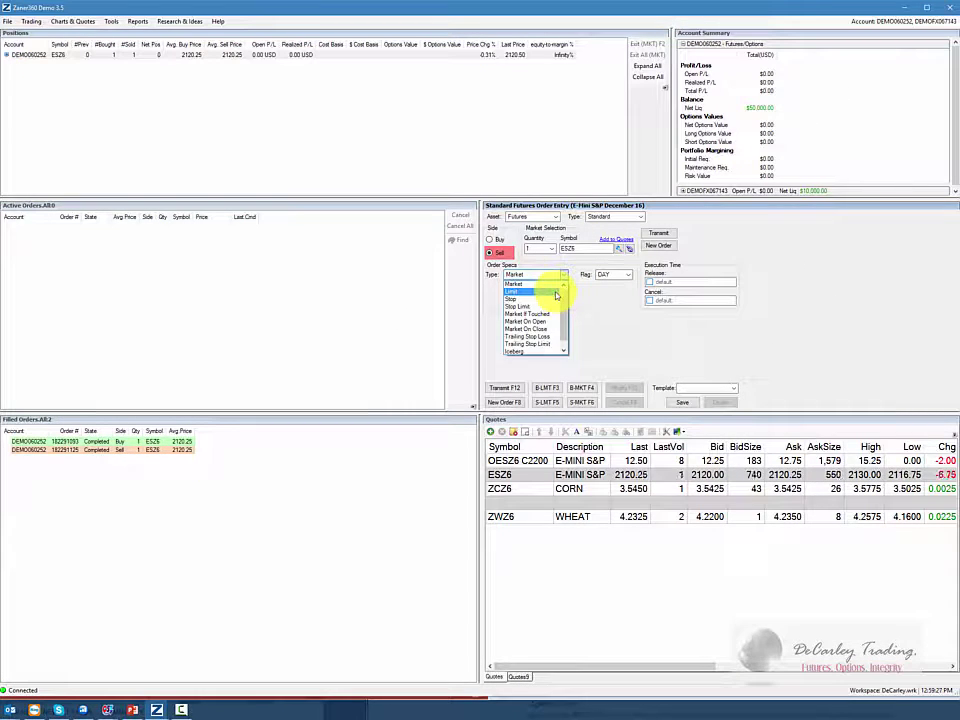
click(859, 63)
click(553, 289)
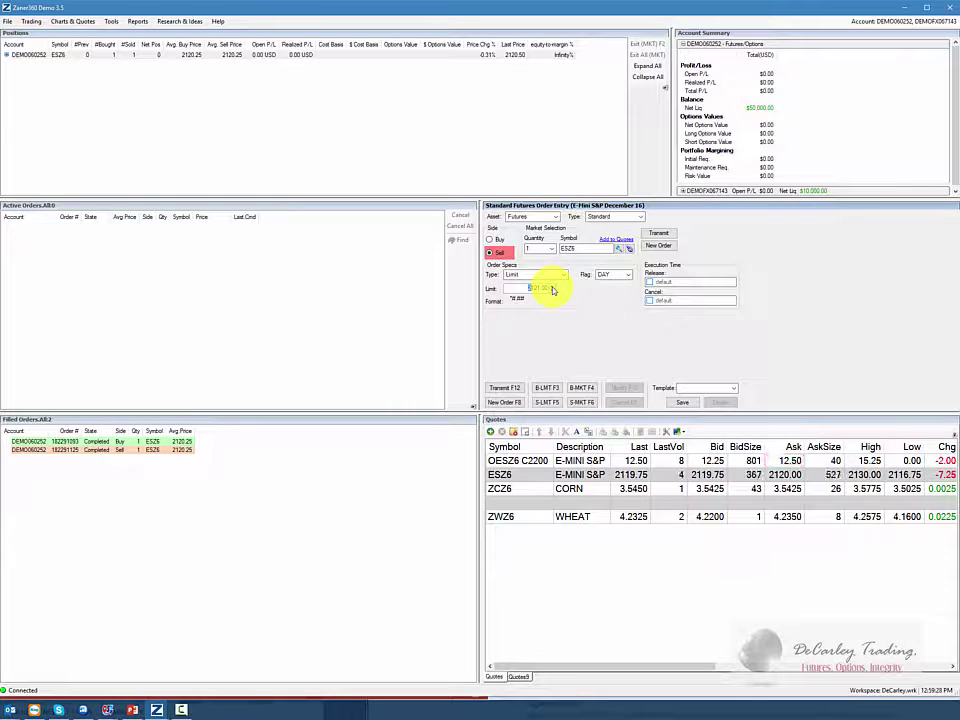
click(553, 288)
click(553, 288)
click(659, 233)
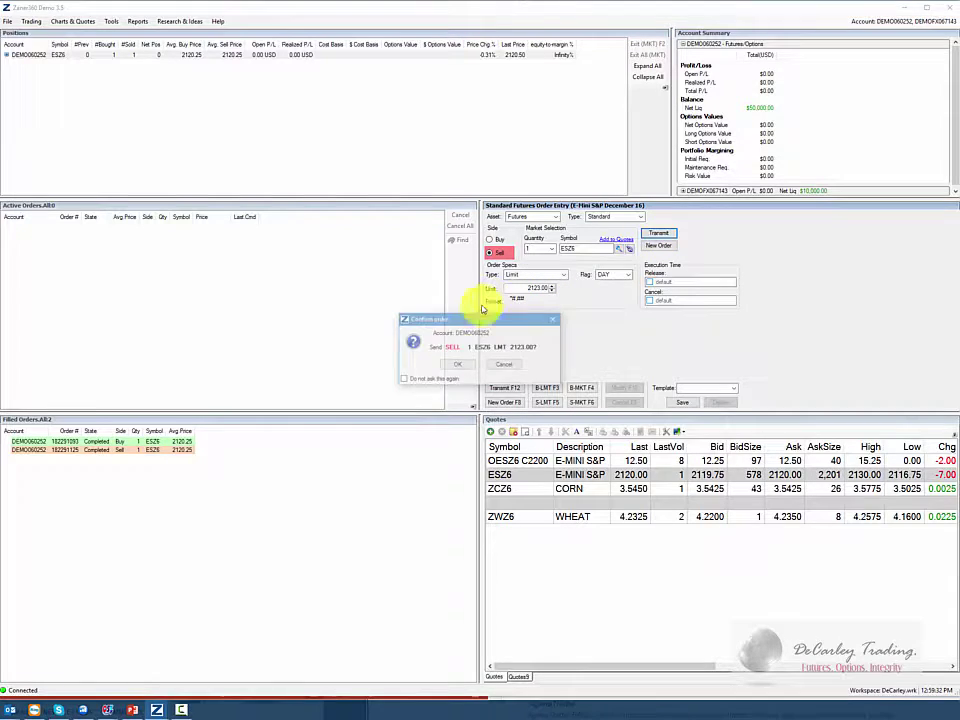
click(461, 366)
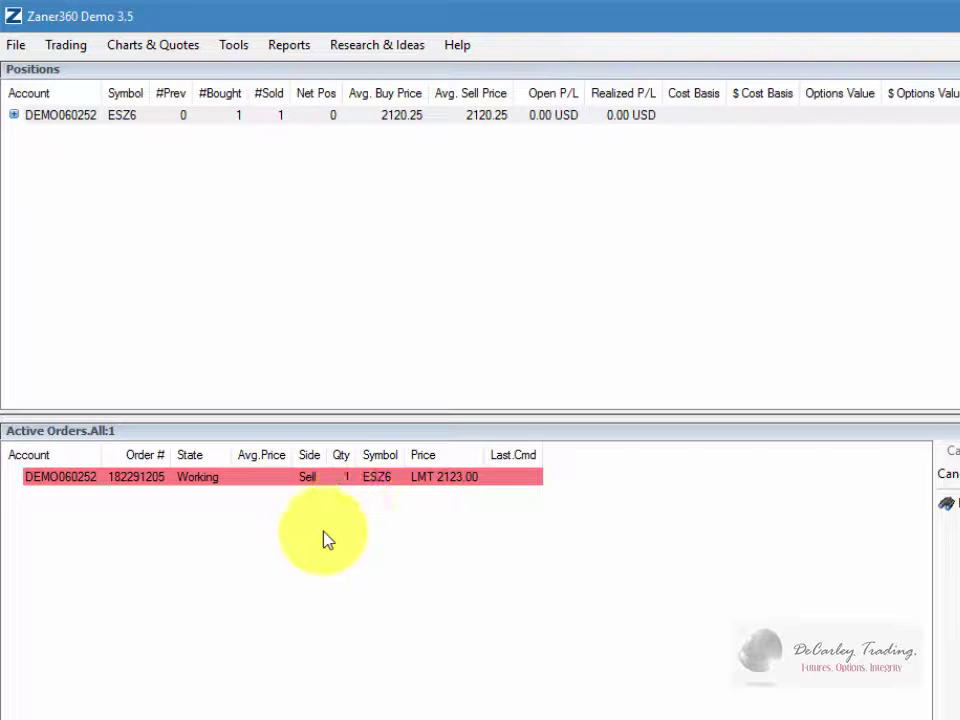
Modify the working ESZ6 sell order to a limit price of 2122.00 and confirm the change.
click(264, 480)
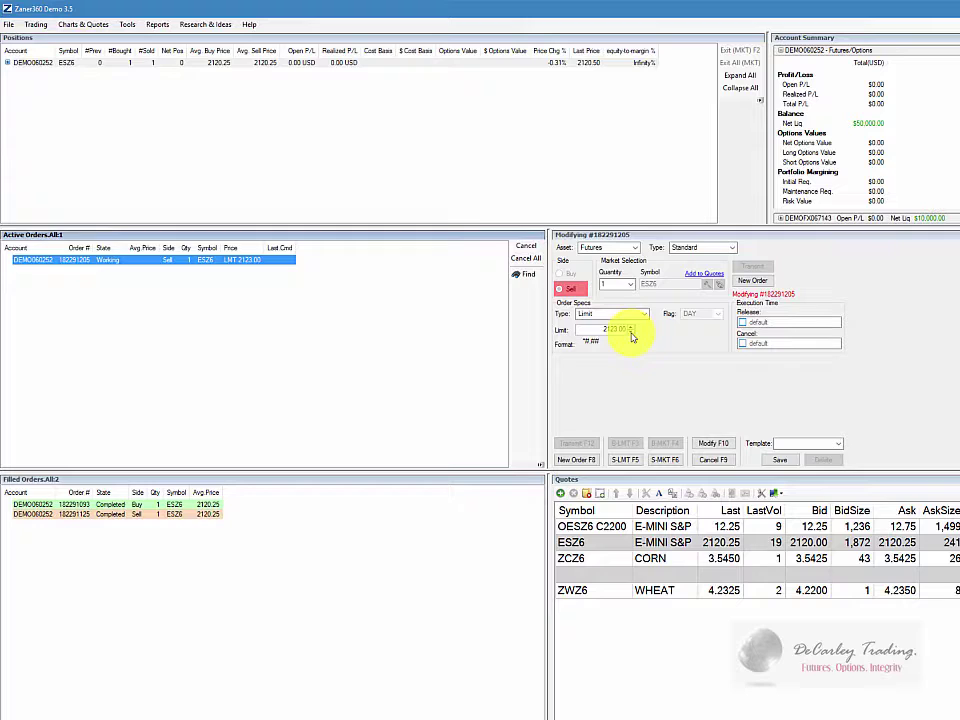
click(632, 337)
click(631, 333)
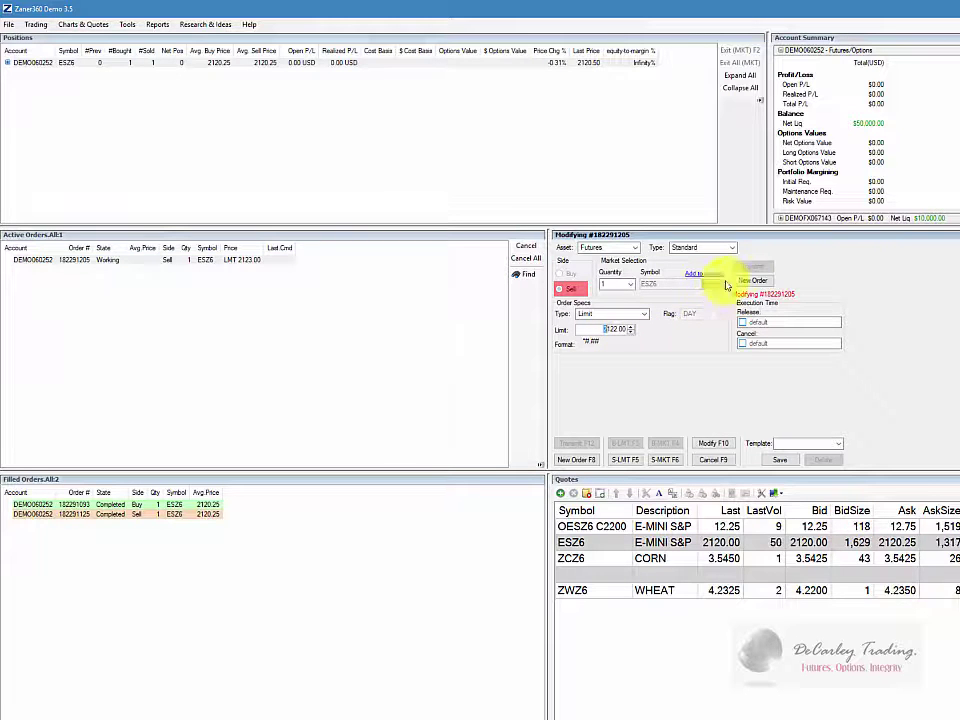
click(710, 444)
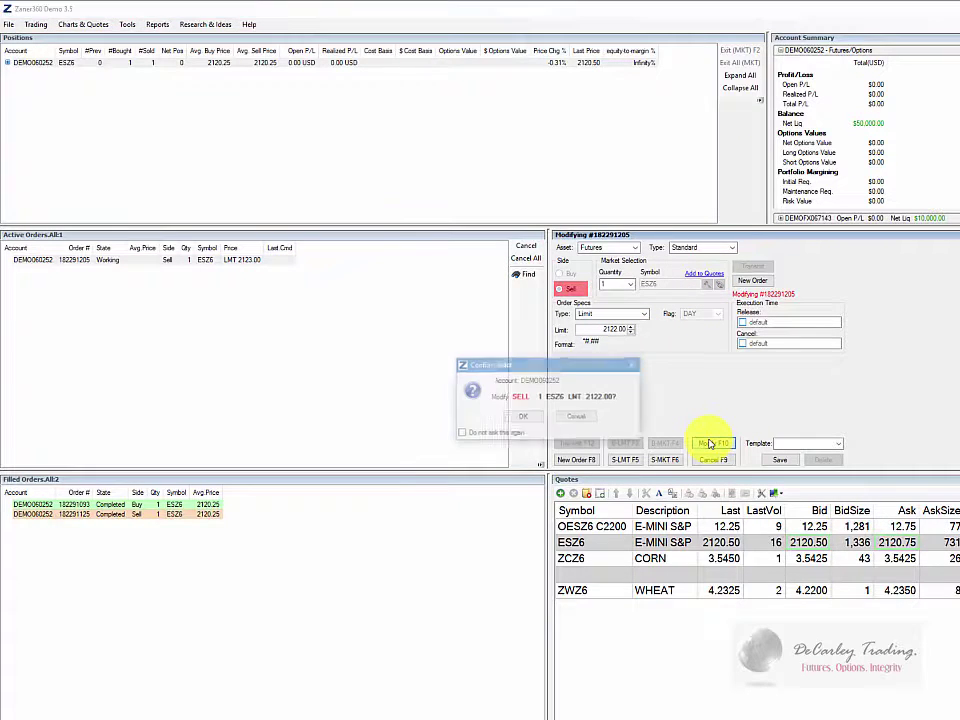
click(523, 417)
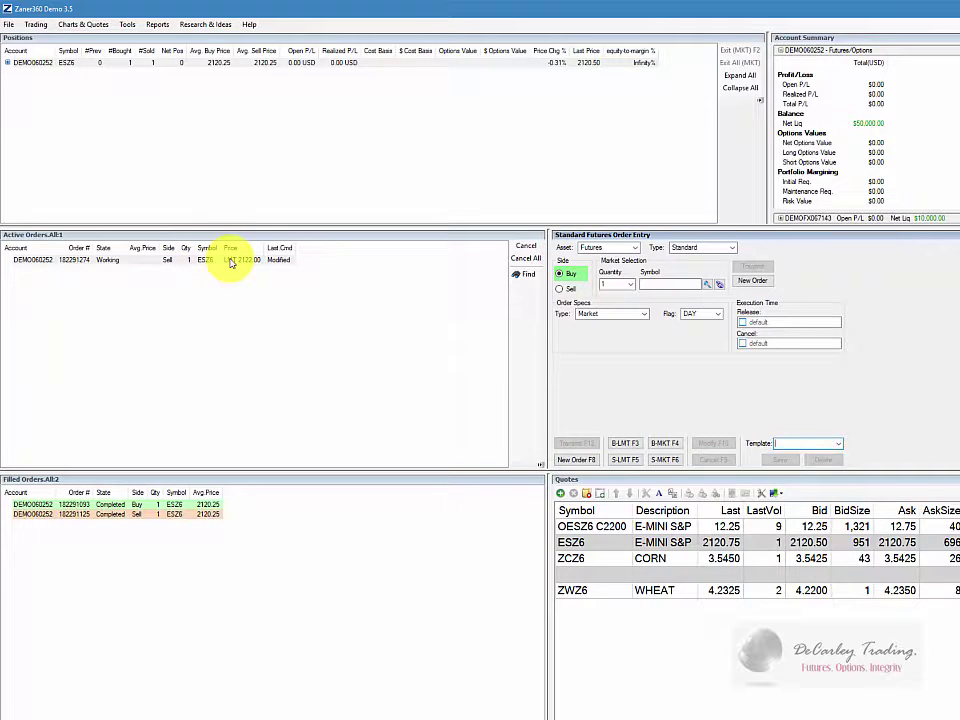
Lower the working ESZ6 sell order's limit to 2121.00, confirm the modification and dismiss the fill alert.
mouse_move(231, 260)
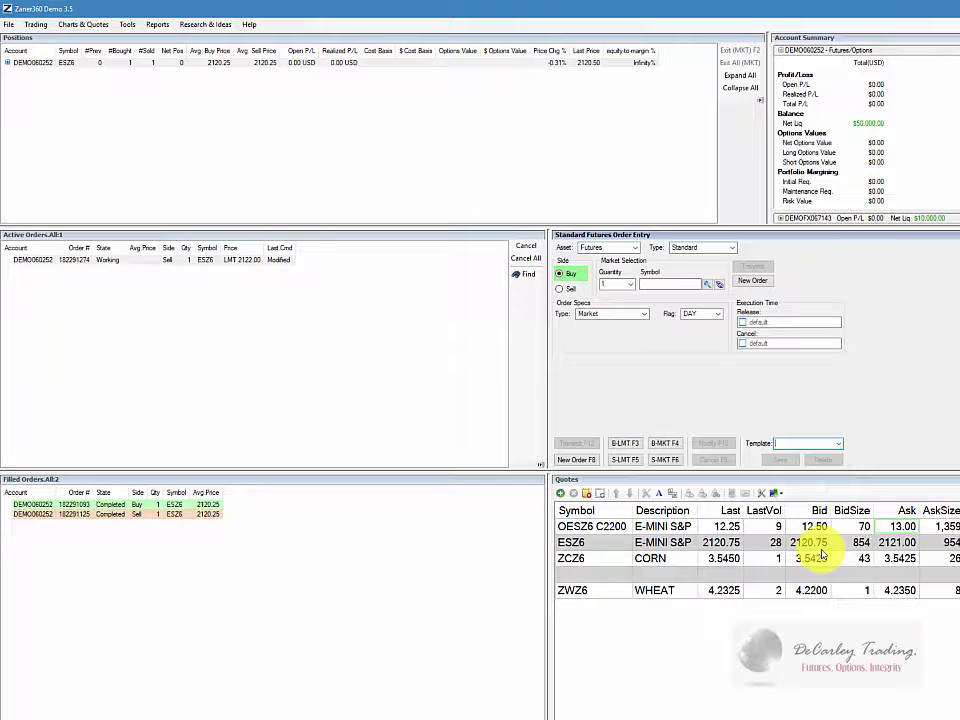
click(148, 261)
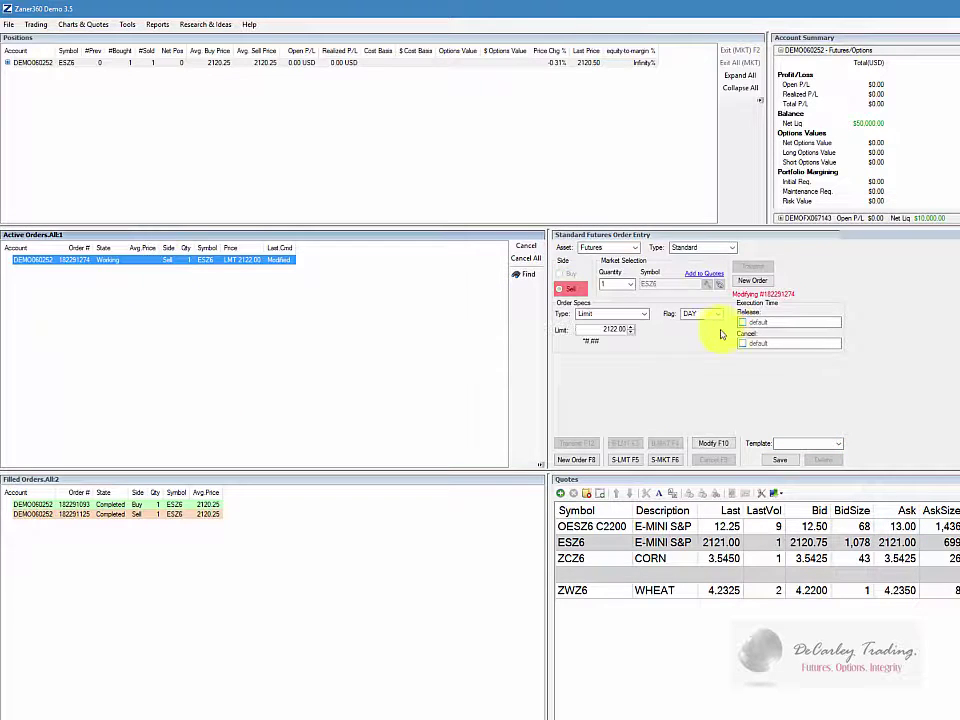
click(630, 333)
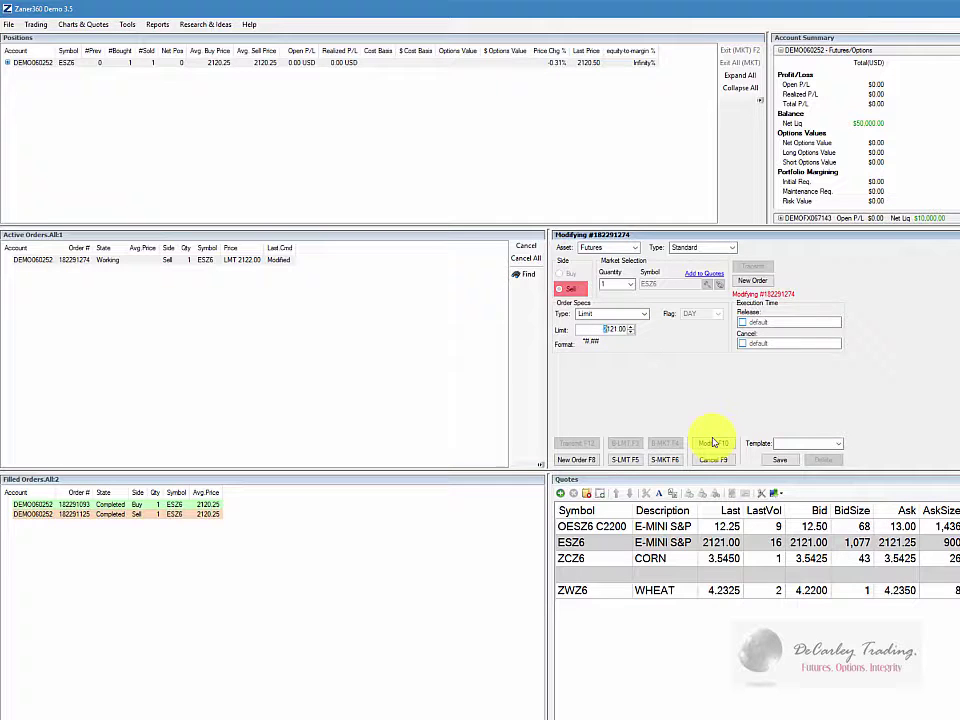
click(714, 442)
click(521, 417)
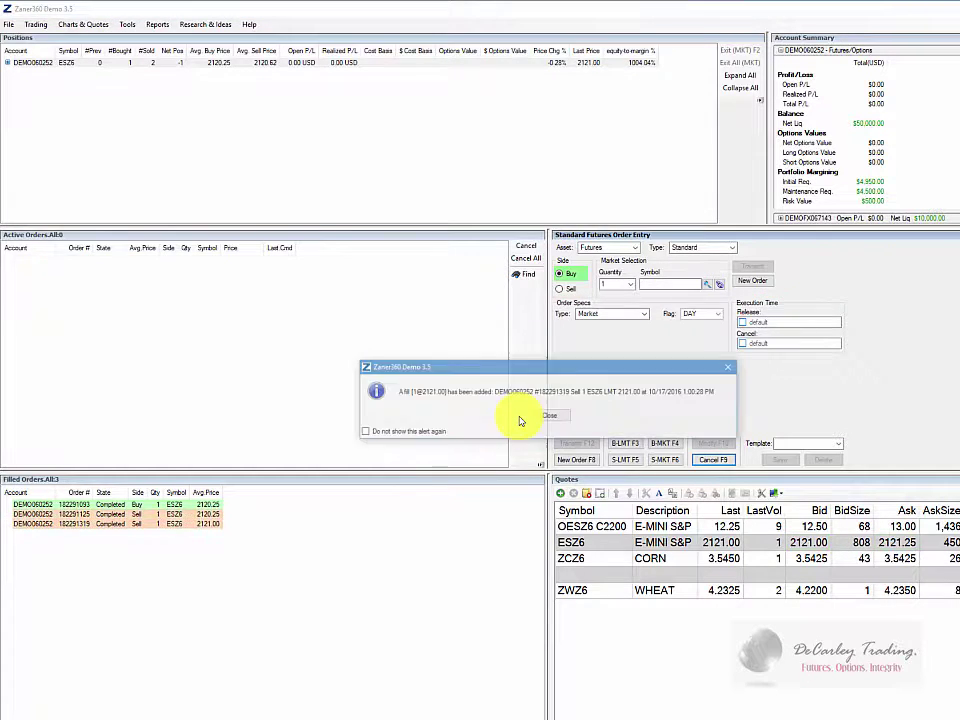
click(549, 419)
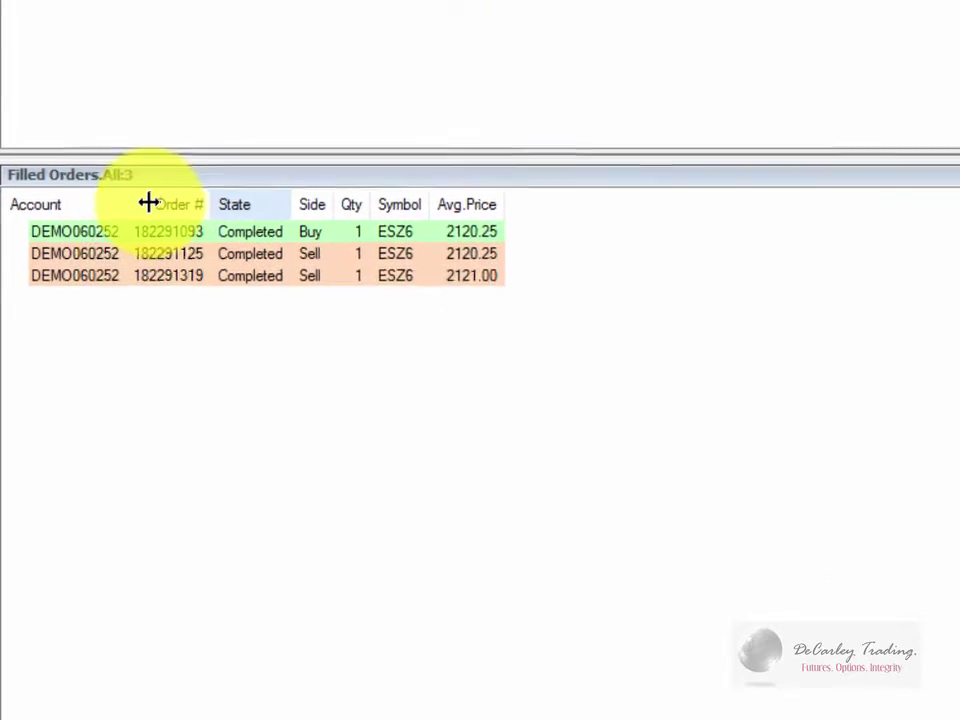
Expand and collapse the ESZ6 position to examine its individual trades, and view the history of the most recent filled sell order.
mouse_move(283, 236)
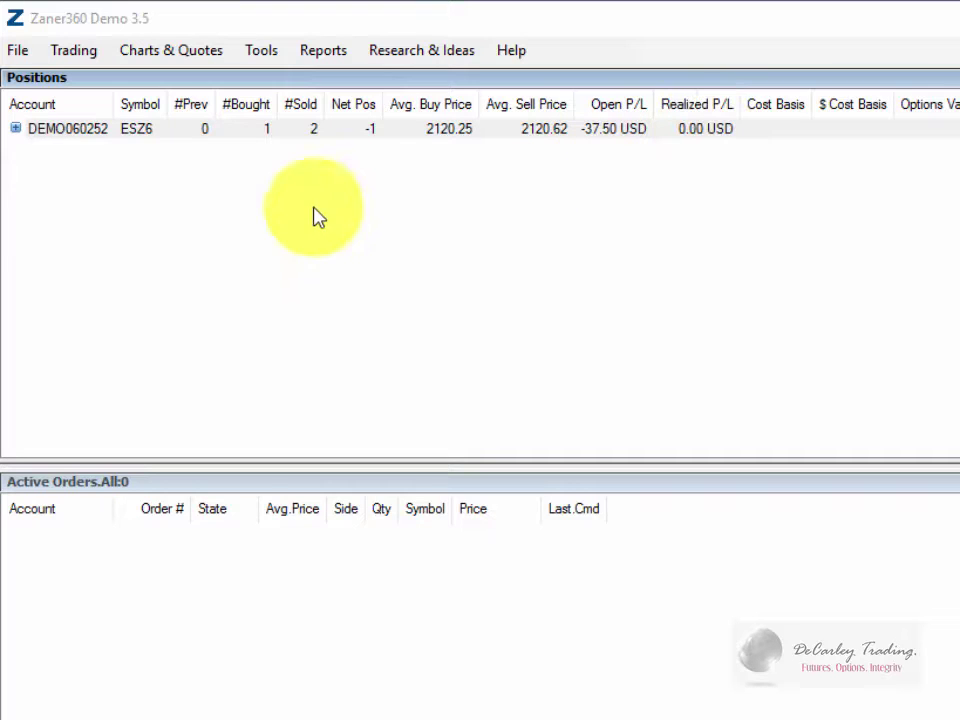
click(16, 129)
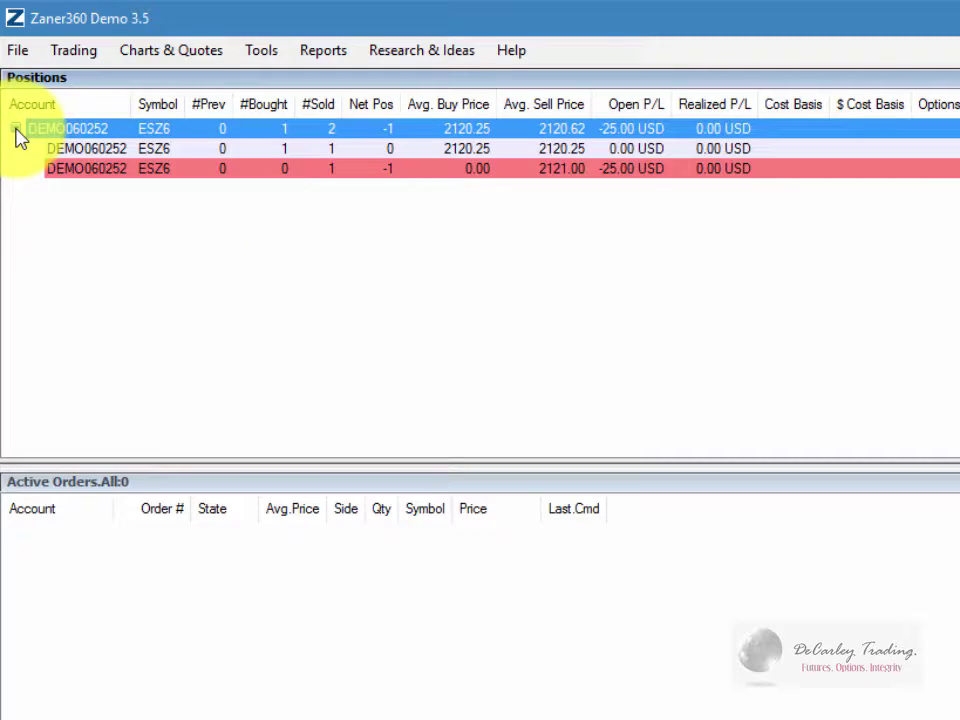
click(16, 129)
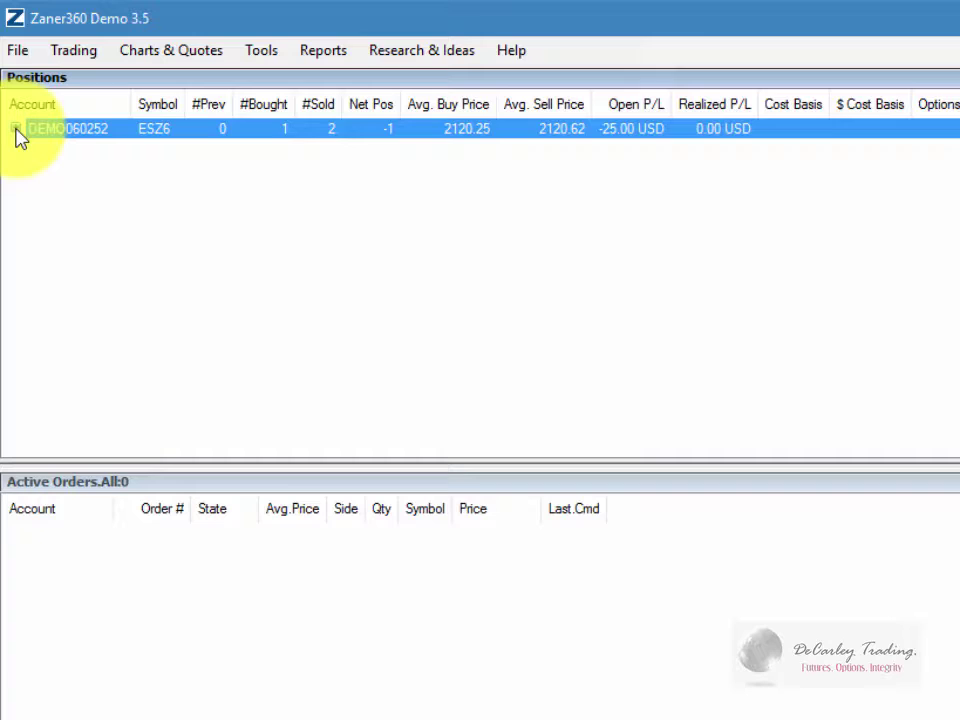
click(16, 129)
click(16, 129)
click(16, 129)
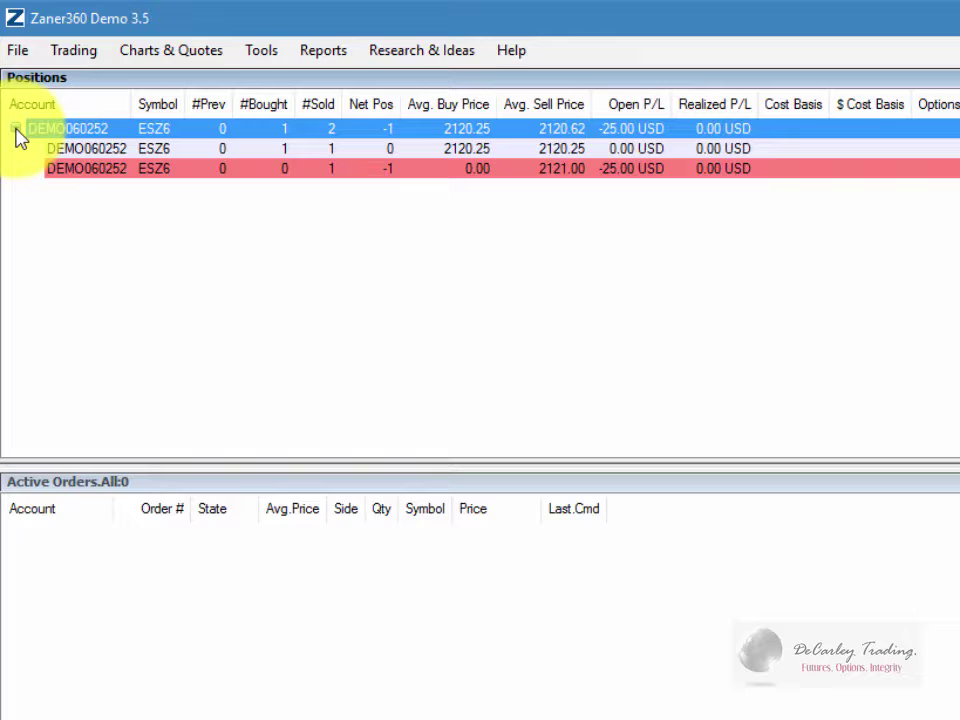
click(16, 129)
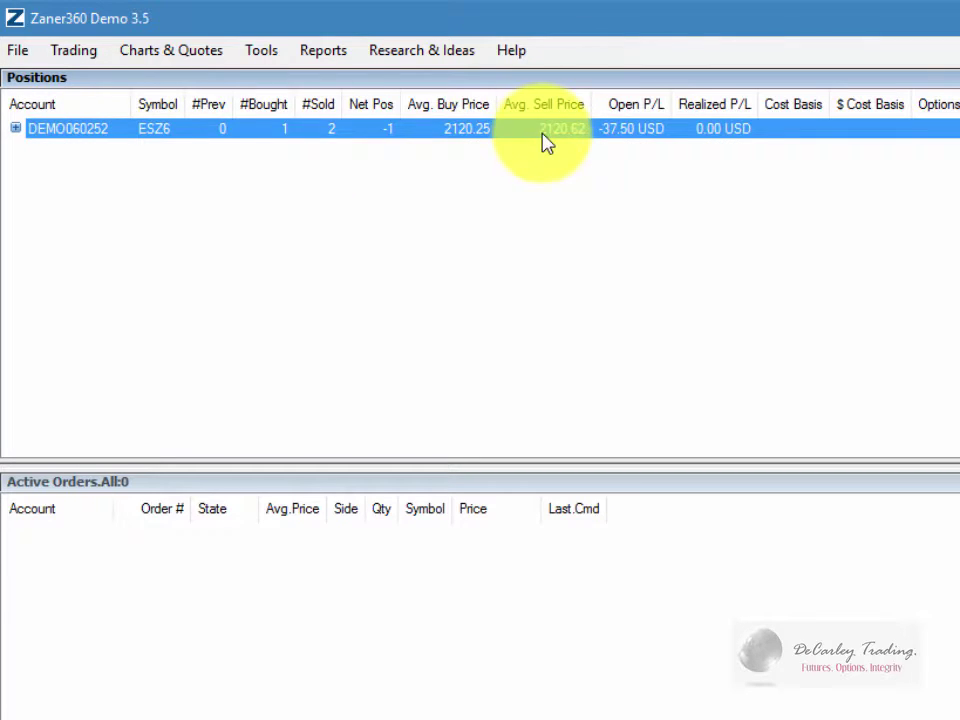
click(16, 129)
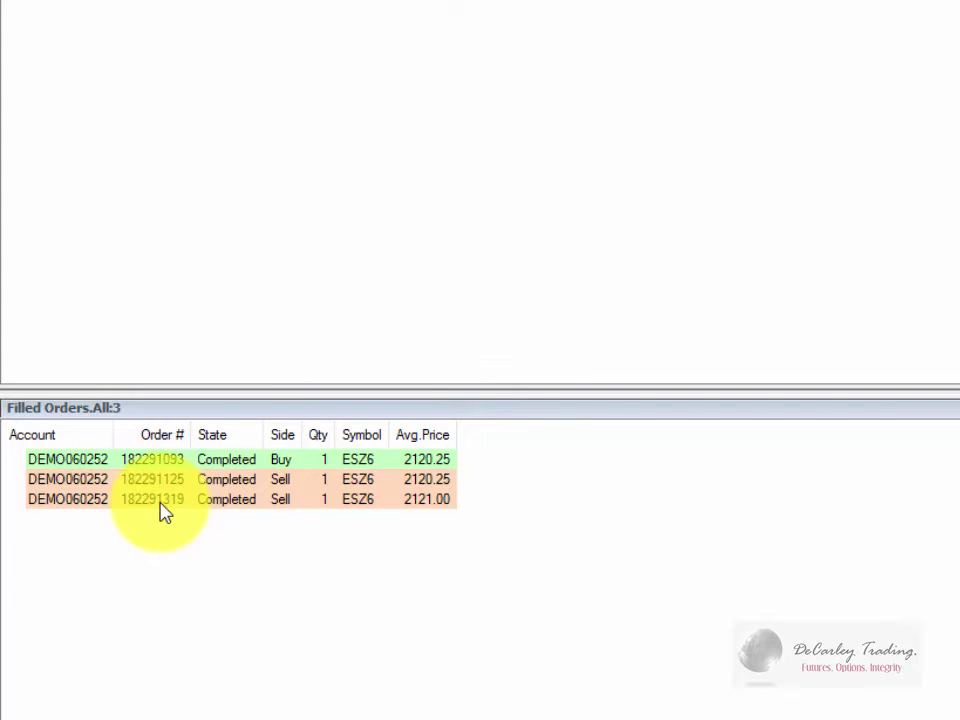
mouse_move(165, 513)
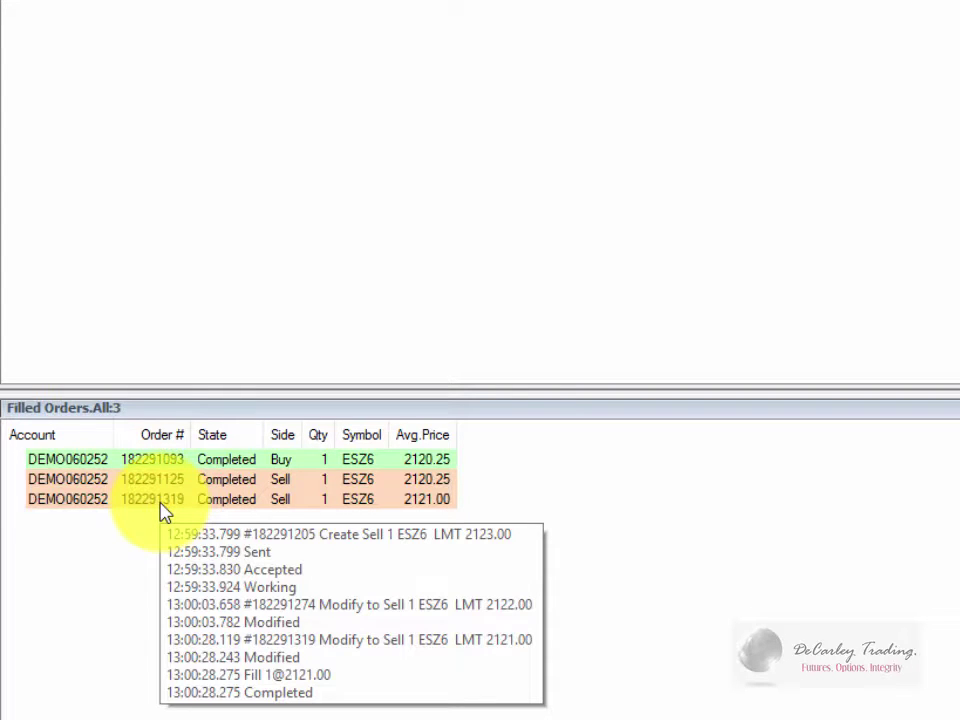